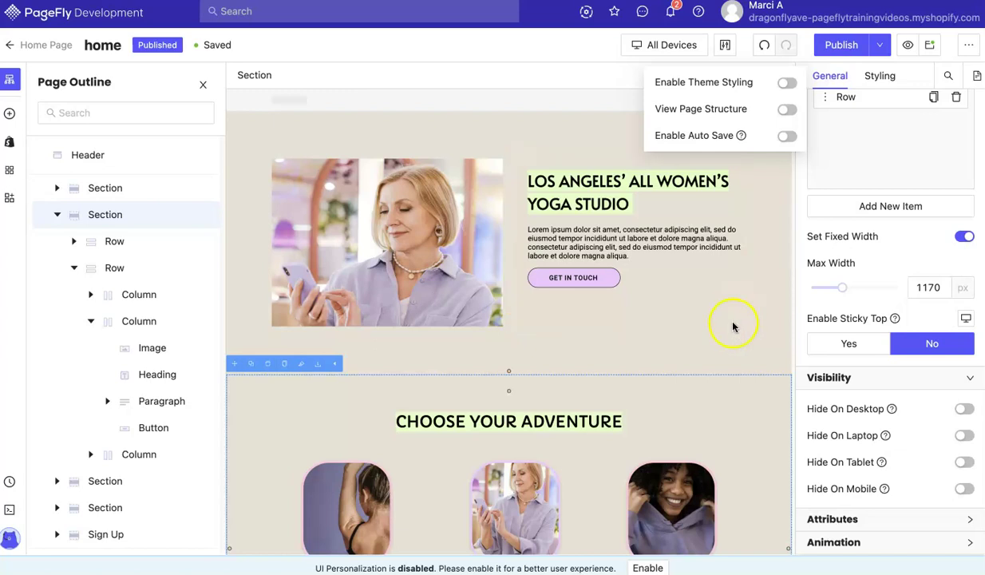
Step: Close the page outline and look through the home page layout in the editor
click(201, 86)
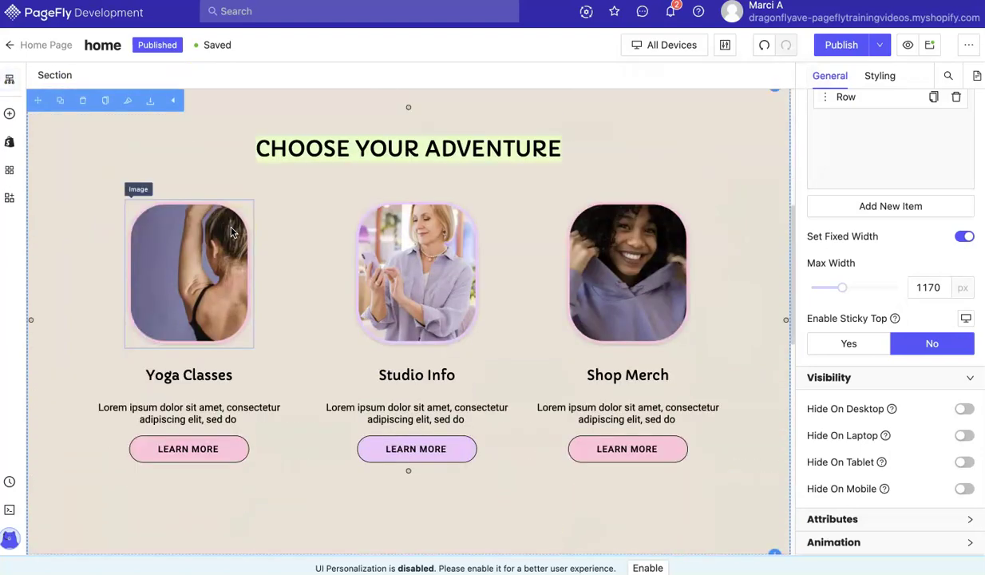
scroll(231, 232, down, 9)
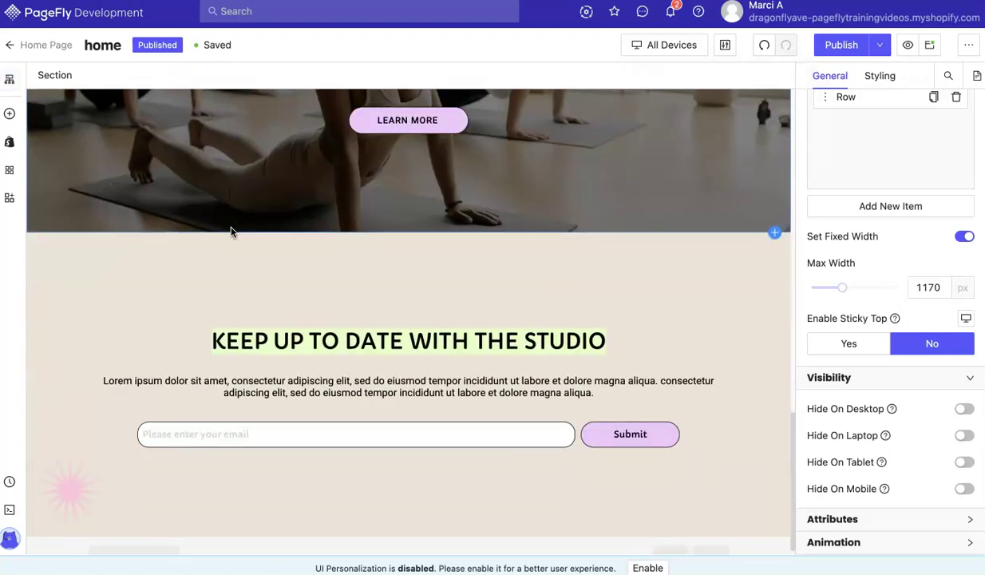
scroll(231, 232, up, 14)
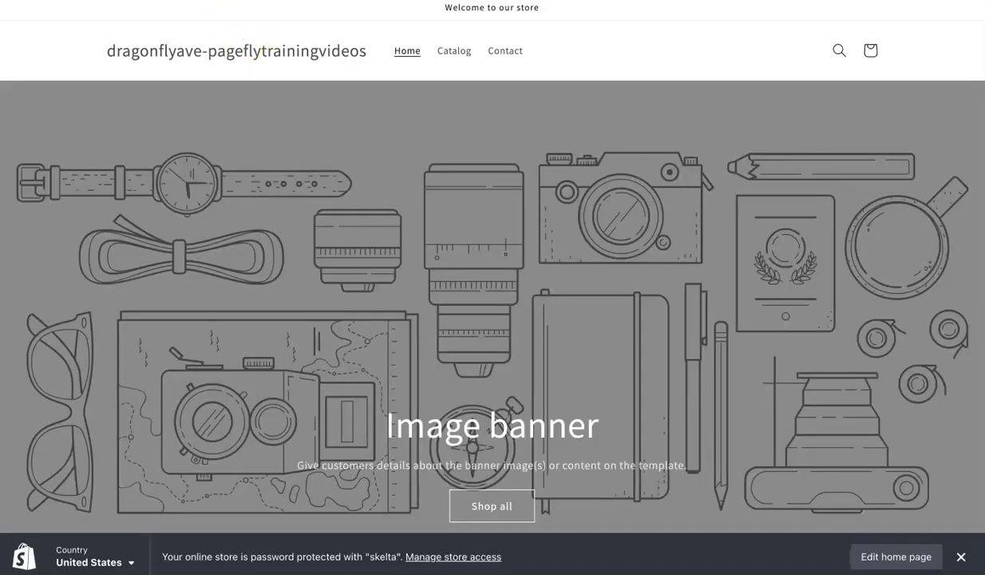
Step: Switch to the live storefront, reload it and look over the published home page down to the footer
key(F5)
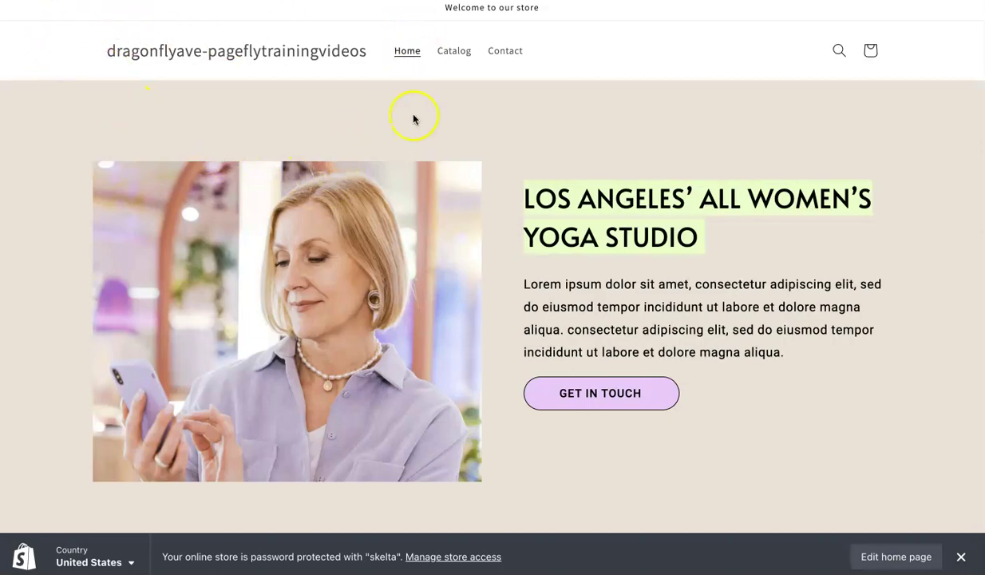
scroll(413, 120, down, 15)
scroll(414, 125, up, 15)
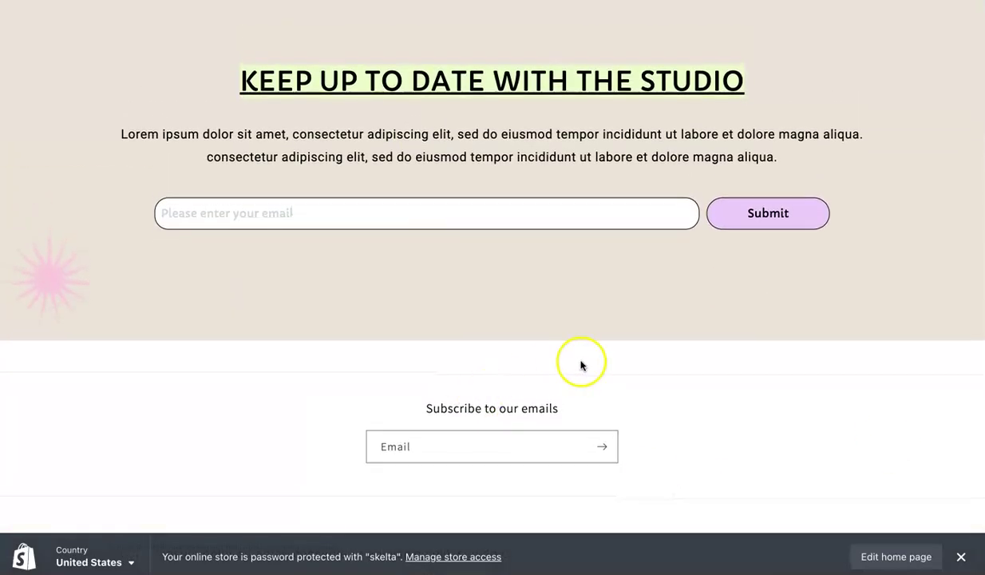
scroll(559, 279, down, 1)
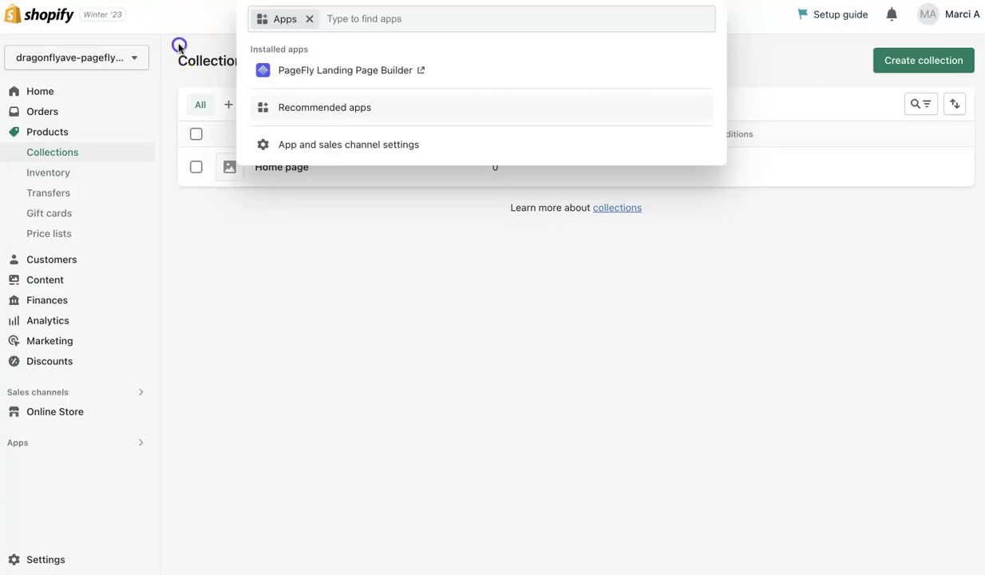
Step: Open the Dawn theme for customizing from the Shopify admin's Online Store themes and show its Header section settings
click(178, 46)
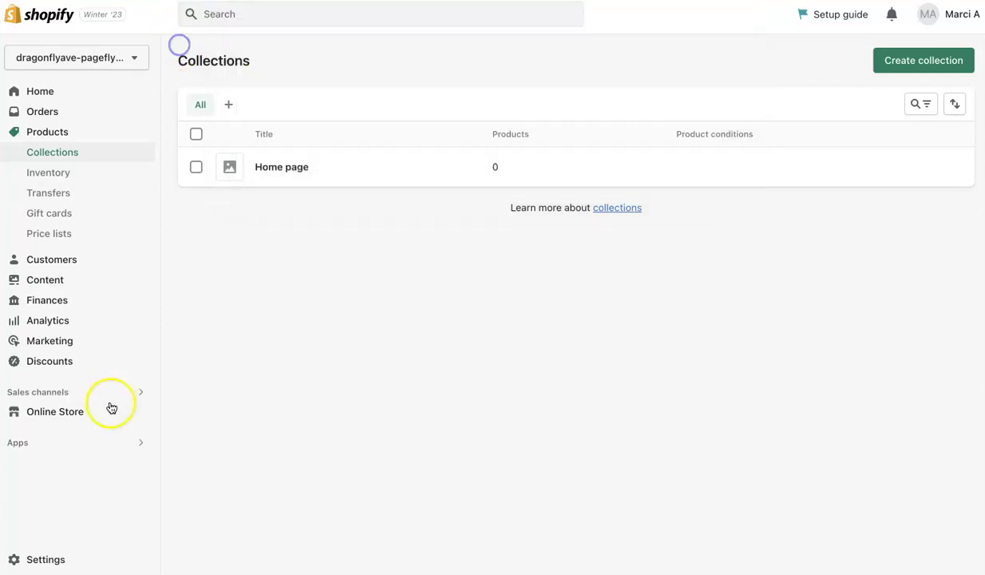
click(49, 408)
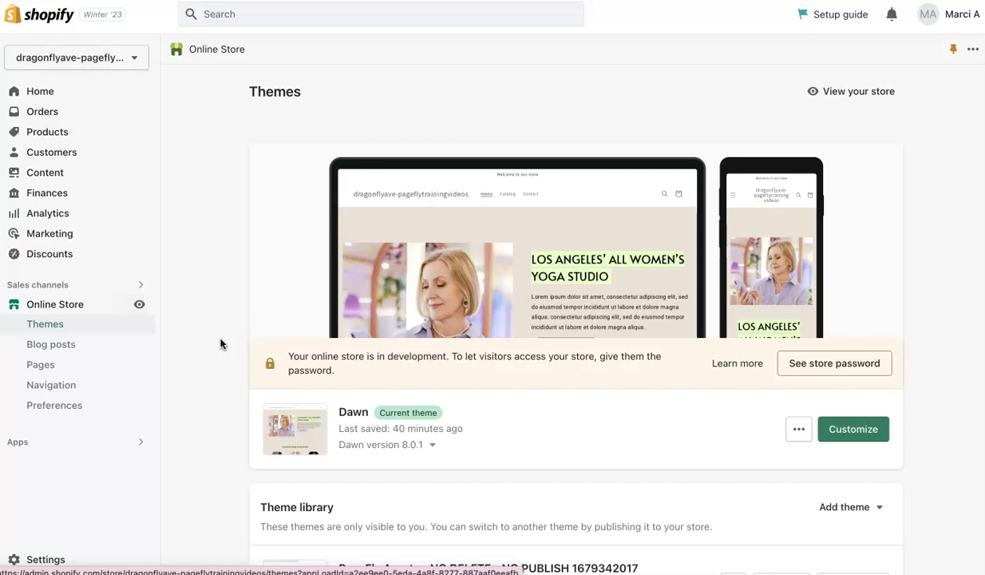
scroll(221, 344, down, 3)
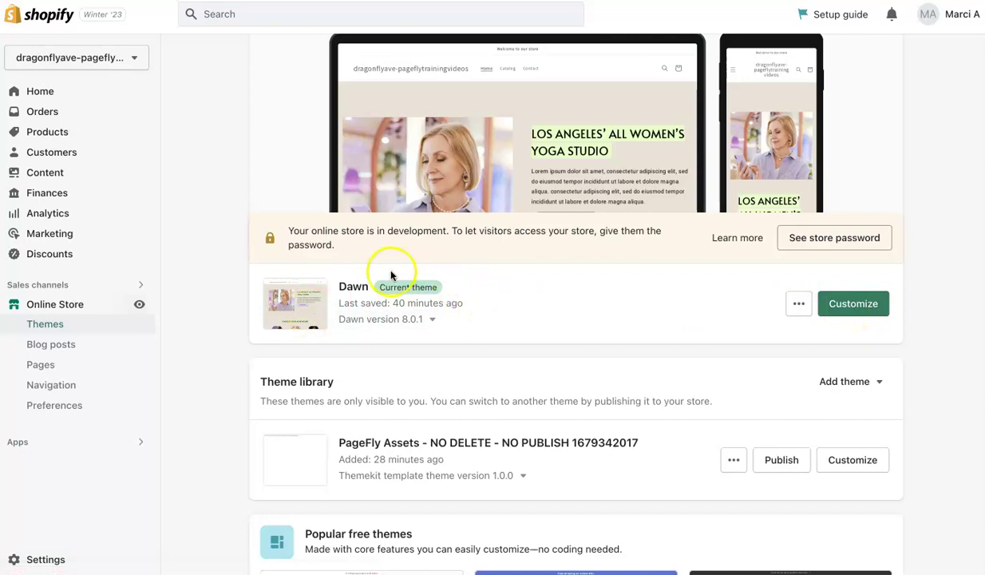
click(877, 311)
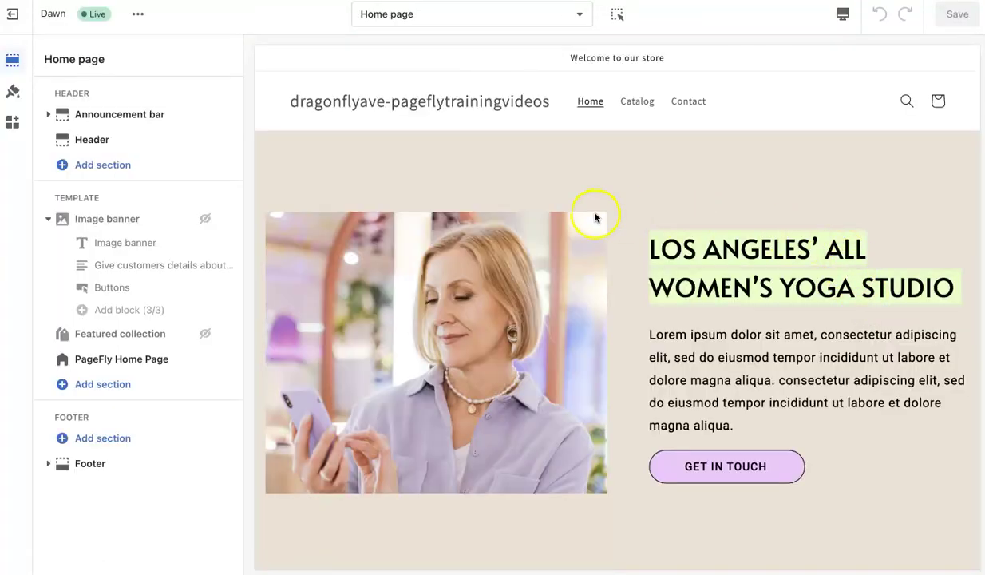
click(48, 222)
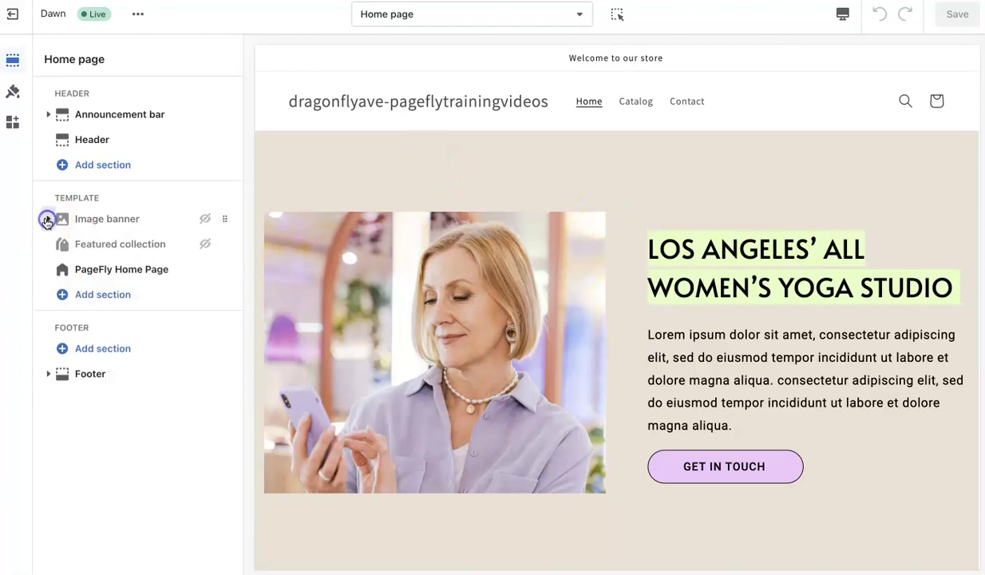
click(90, 141)
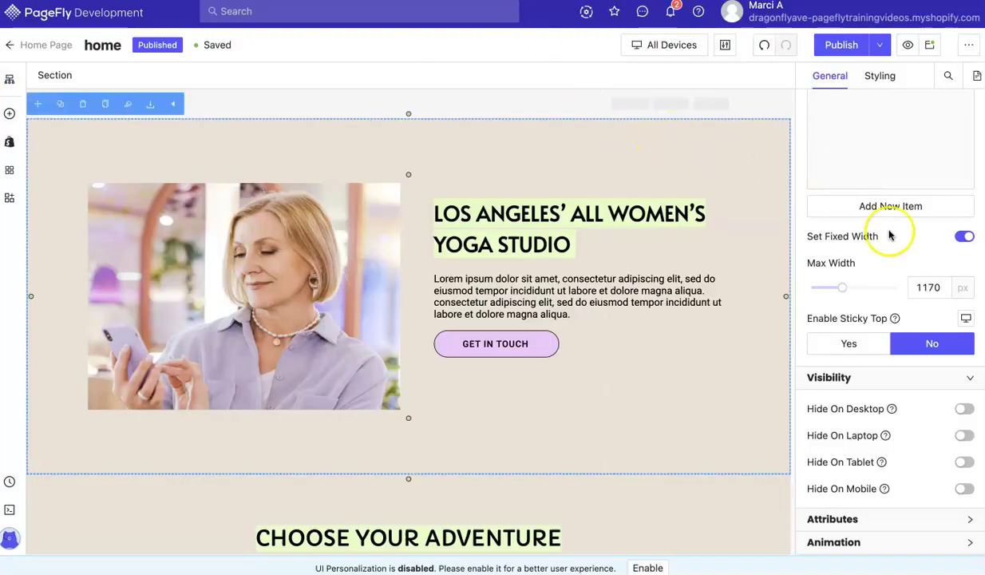
Step: Switch to the PageFly editor and copy the background color code from the selected hero section's styling
click(873, 78)
scroll(888, 336, down, 1)
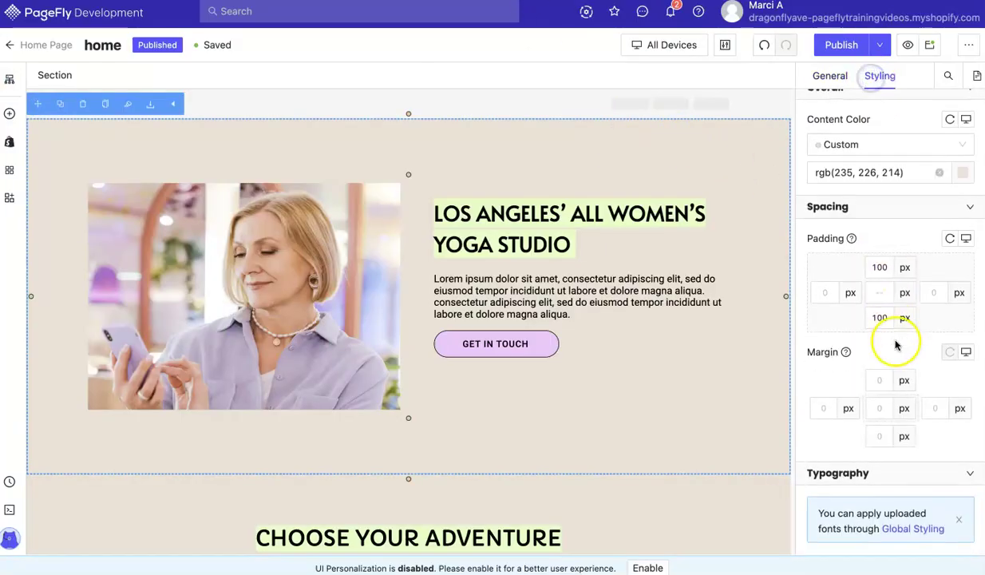
scroll(885, 175, down, 10)
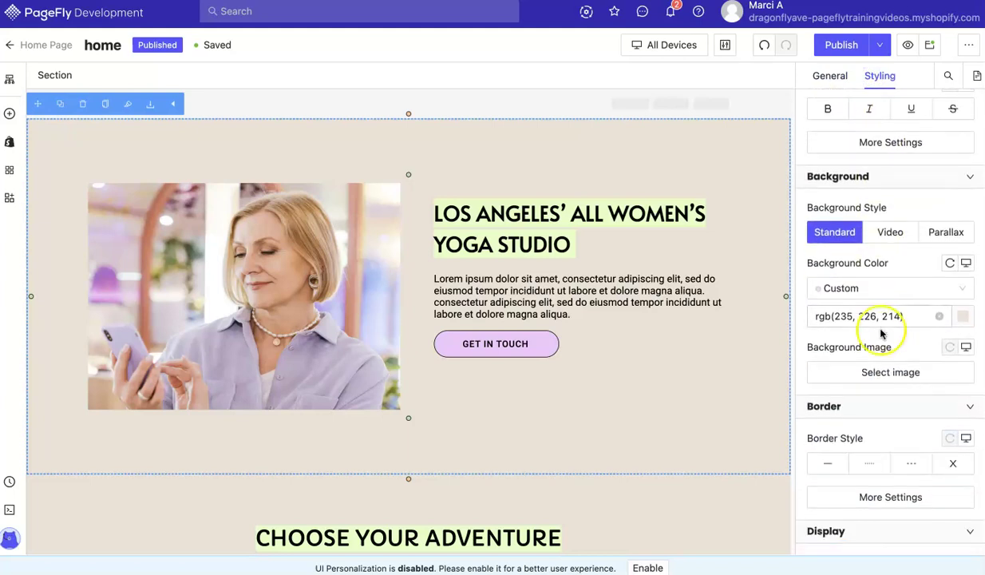
click(877, 316)
click(665, 350)
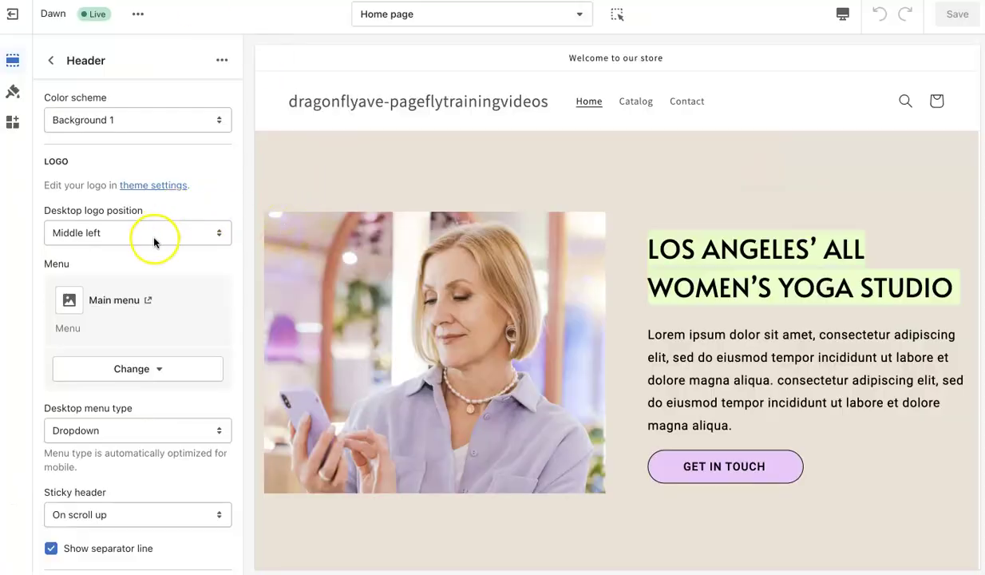
Step: Switch to the Shopify theme editor and set the header's color scheme to Background 2
click(99, 116)
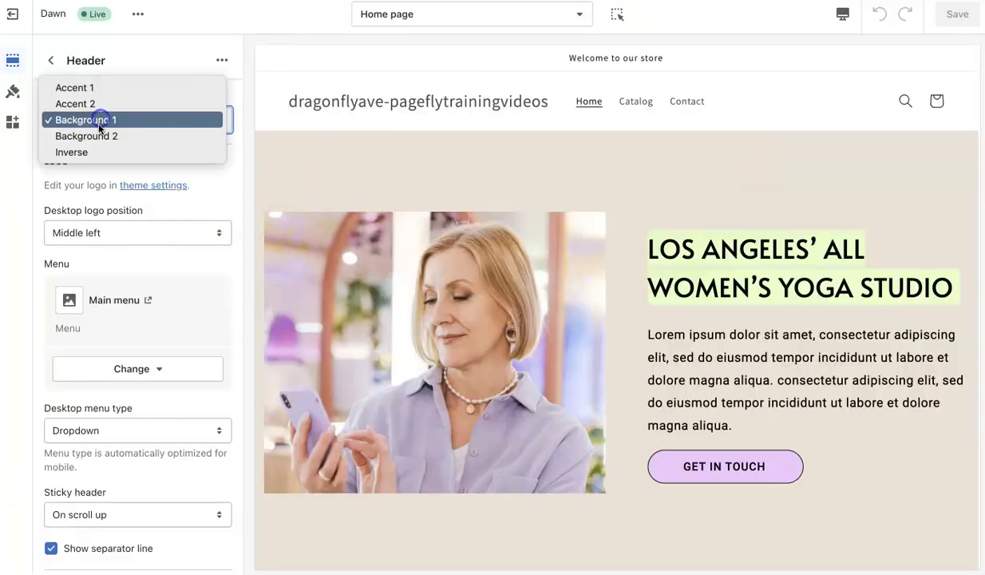
click(104, 133)
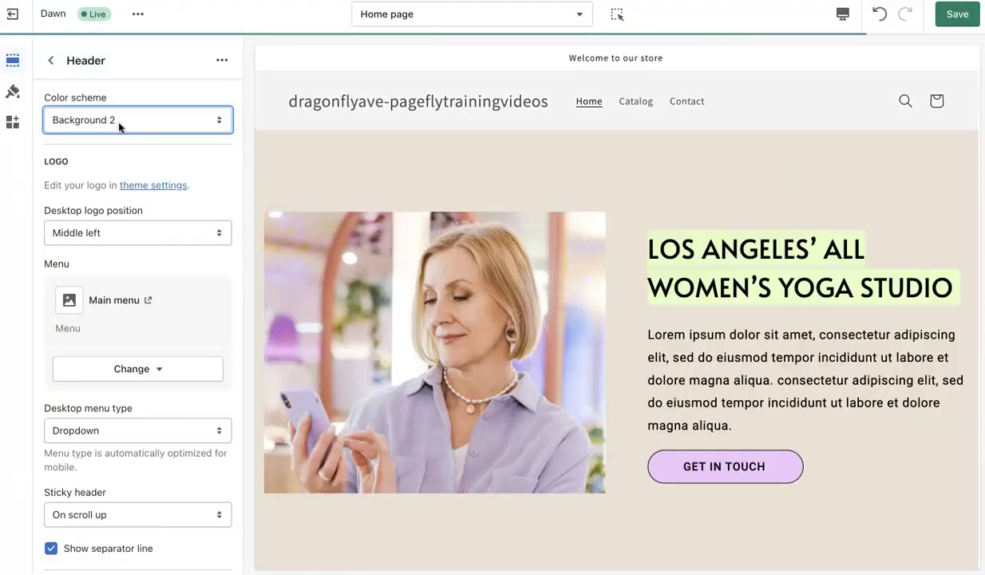
Step: Set the Accent 2 color in the theme's color settings to #EBE2D6
click(10, 95)
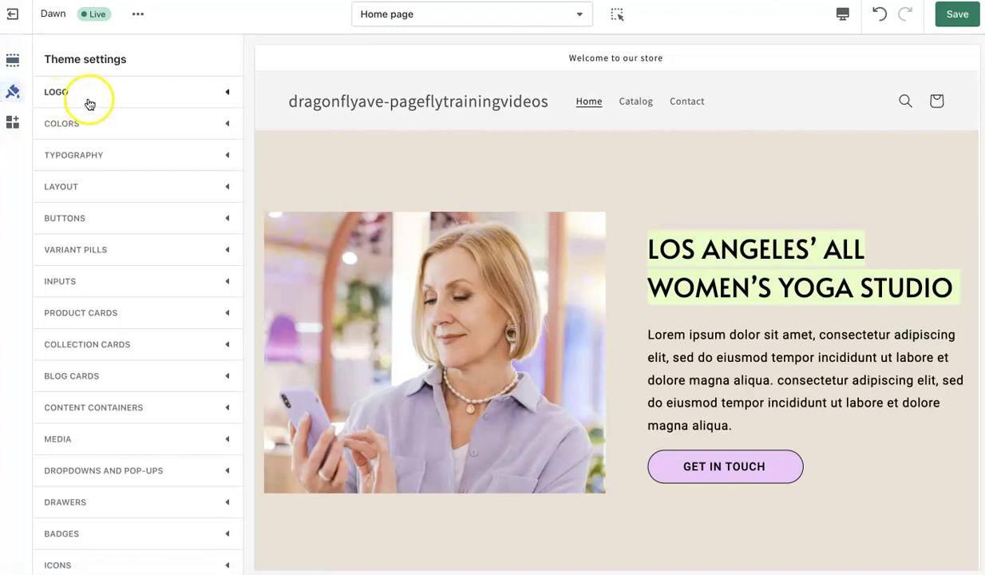
click(136, 125)
scroll(50, 182, down, 3)
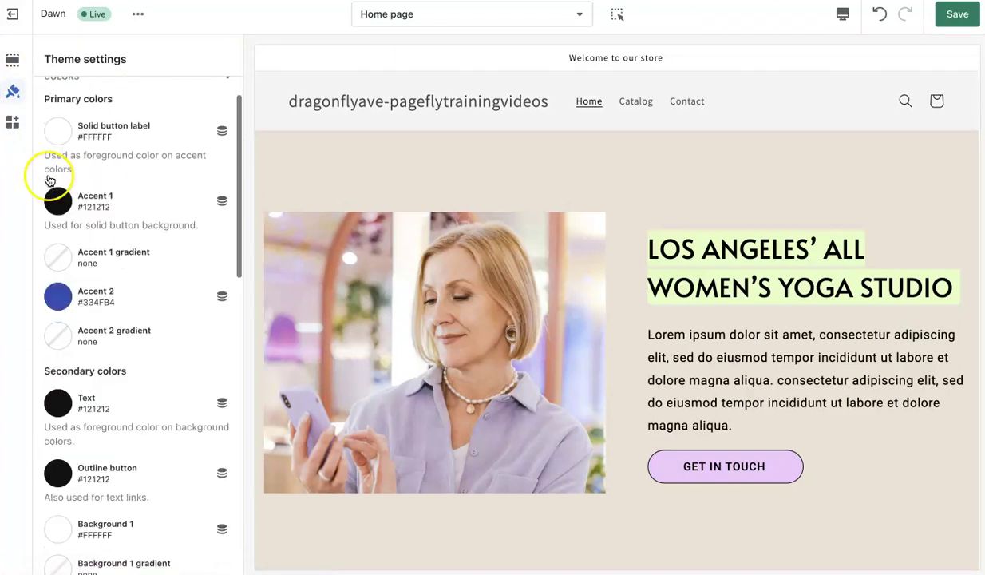
scroll(50, 181, up, 2)
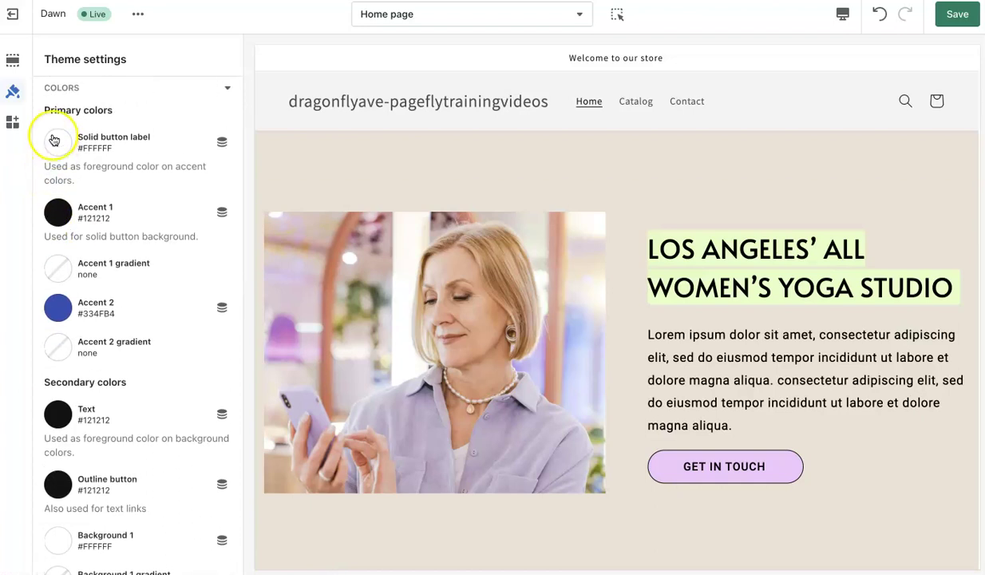
scroll(57, 191, down, 2)
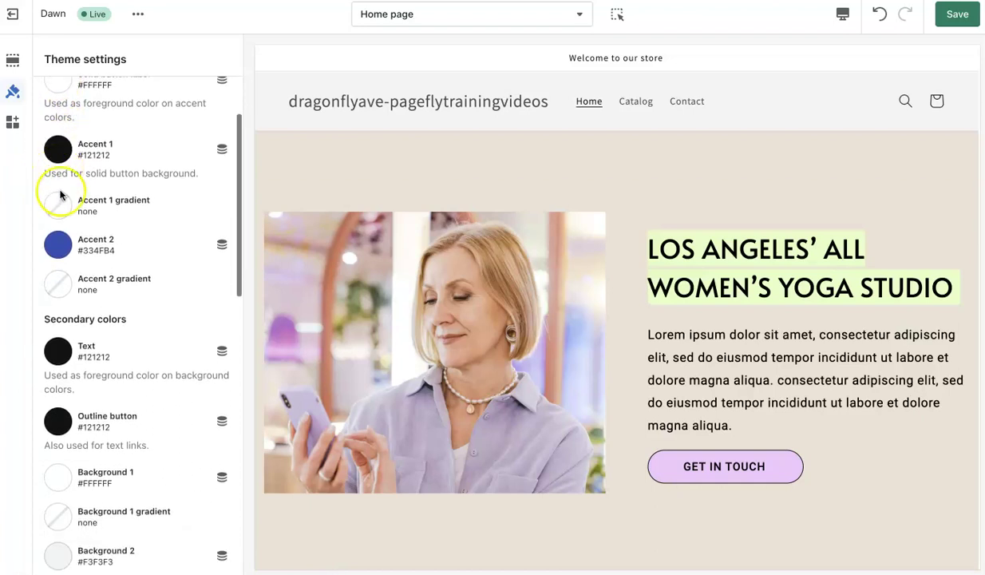
click(58, 244)
click(105, 397)
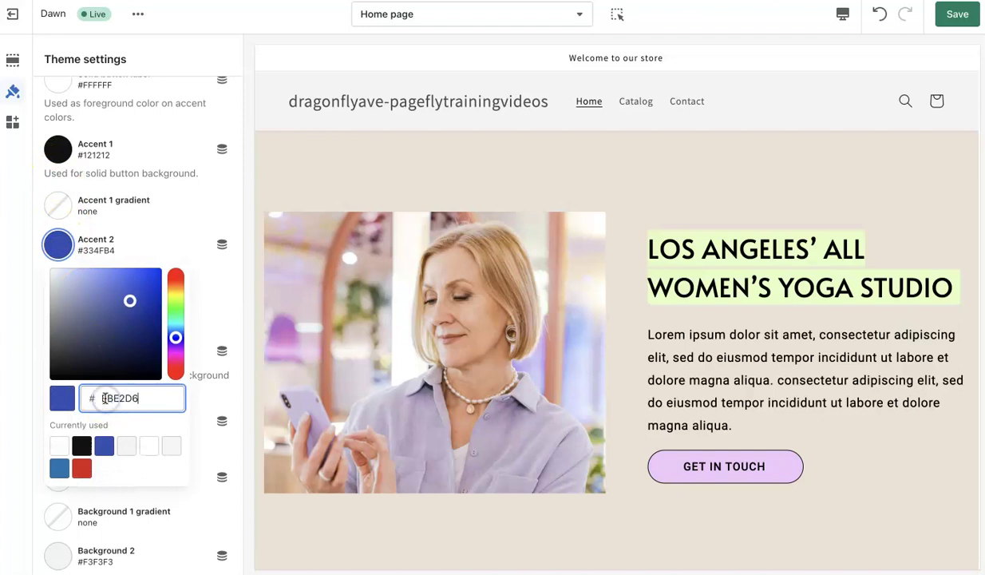
click(207, 315)
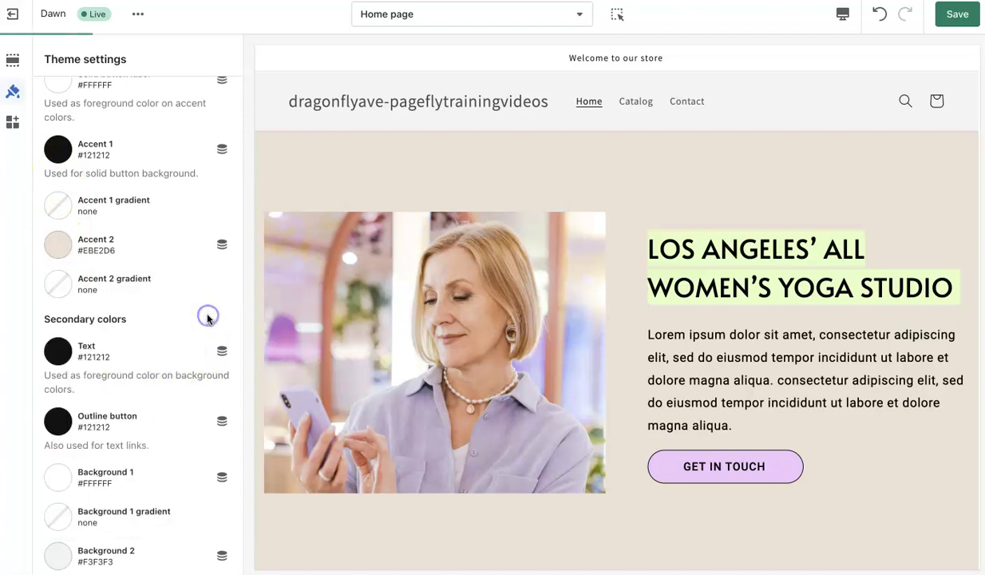
Step: Set the theme's Background 2 color to the recently selected #EBE2D6 and check the header in the page preview
scroll(207, 319, down, 5)
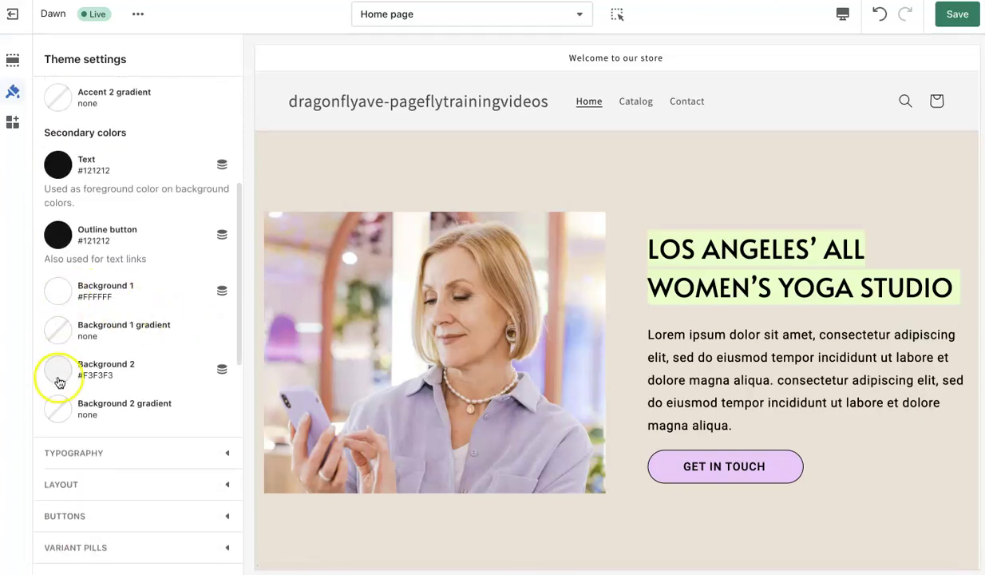
click(59, 372)
click(62, 264)
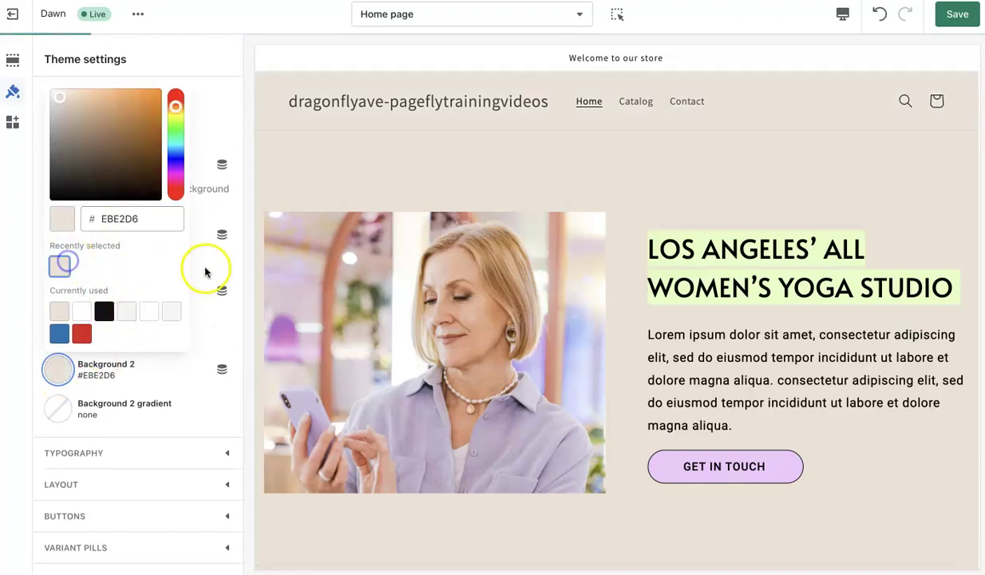
click(213, 261)
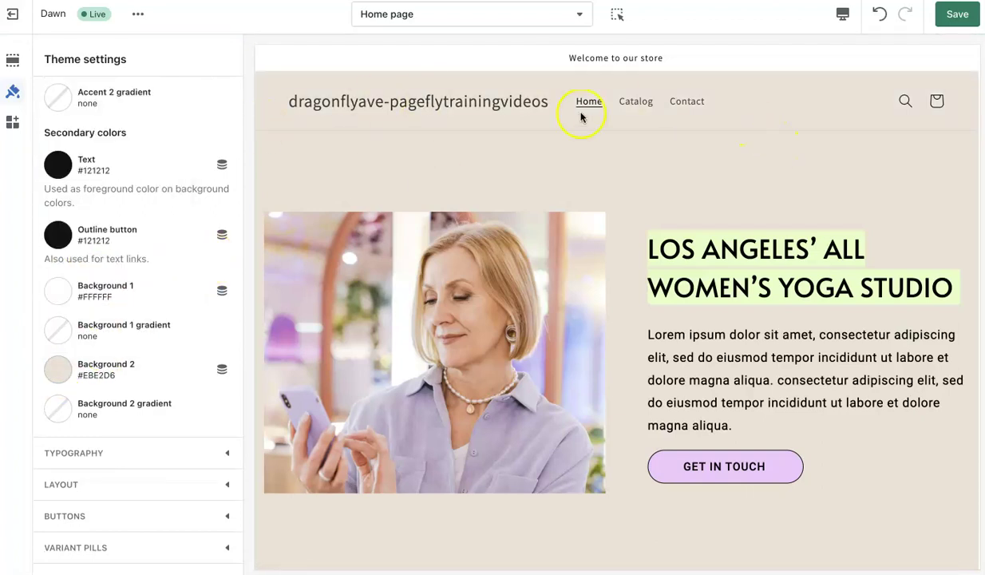
scroll(419, 165, down, 2)
scroll(420, 171, up, 1)
scroll(420, 171, up, 1)
scroll(420, 170, down, 3)
scroll(420, 170, up, 3)
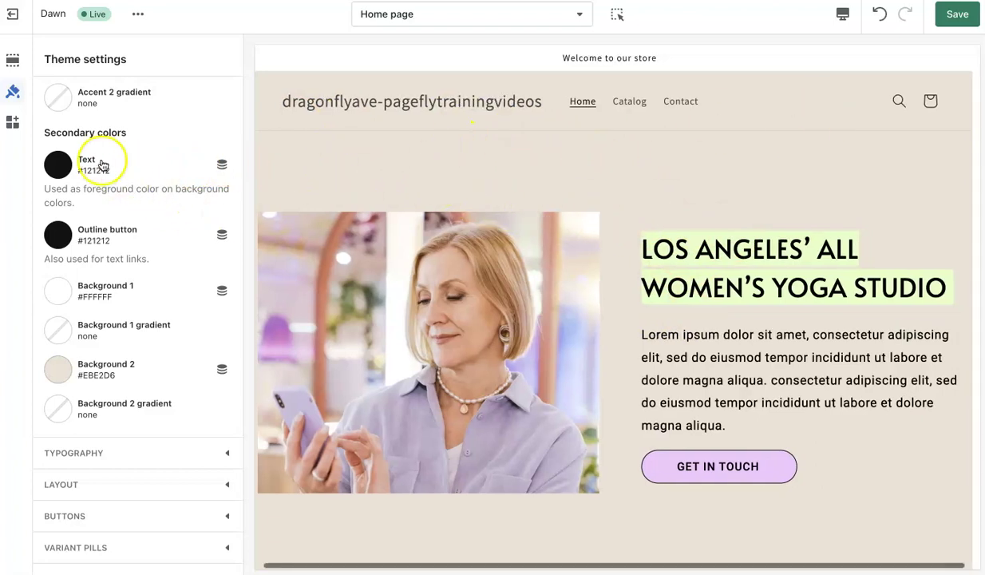
Step: Return to the Header section, try the desktop logo at Top center, Top left and Middle center, and restore Middle left
scroll(104, 165, up, 4)
click(14, 62)
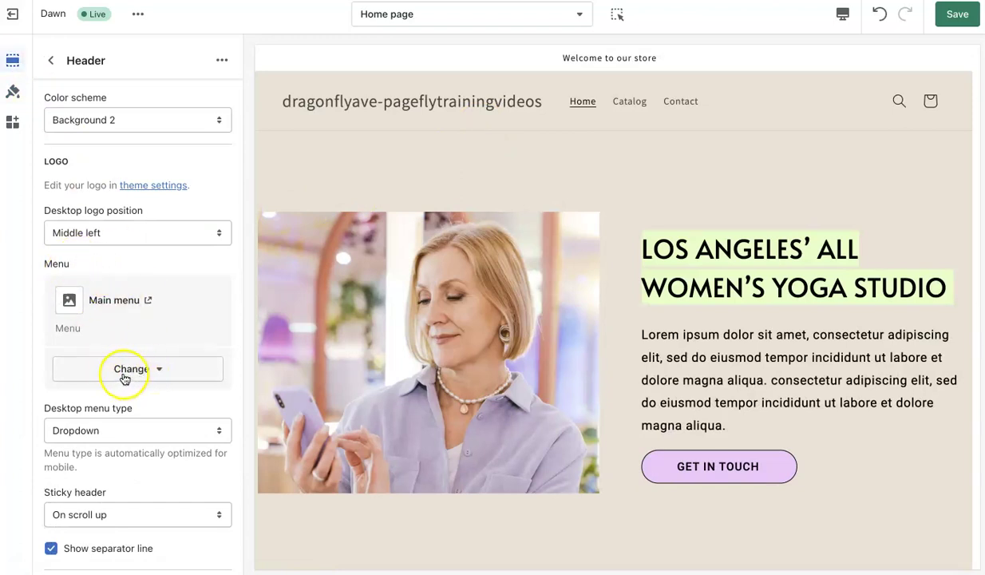
click(92, 240)
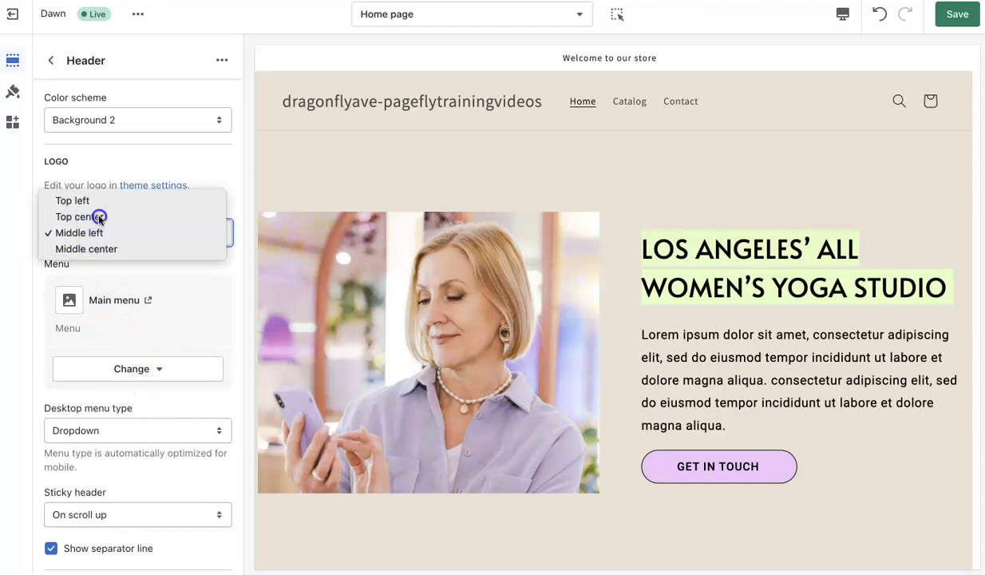
click(99, 216)
click(162, 228)
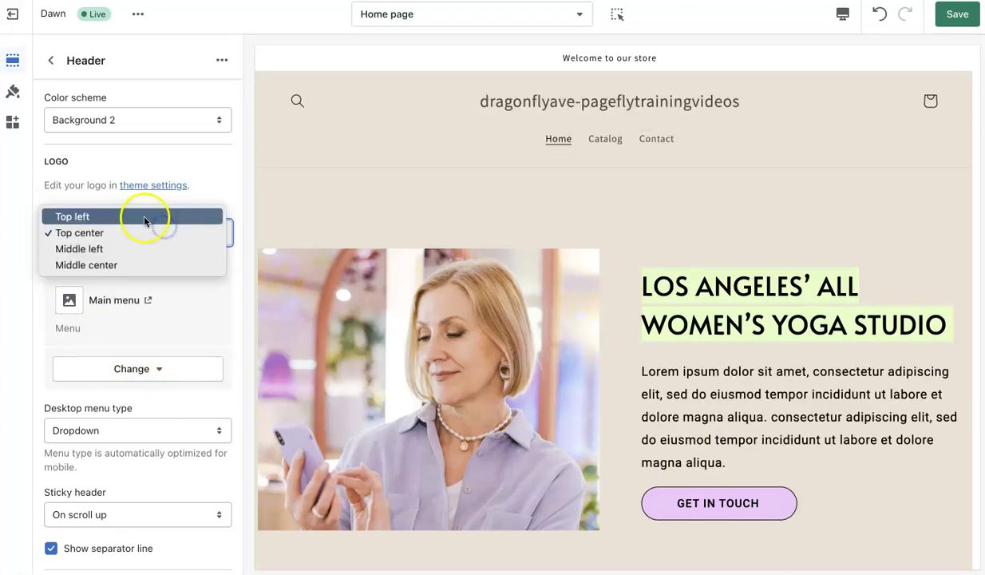
click(150, 213)
click(166, 230)
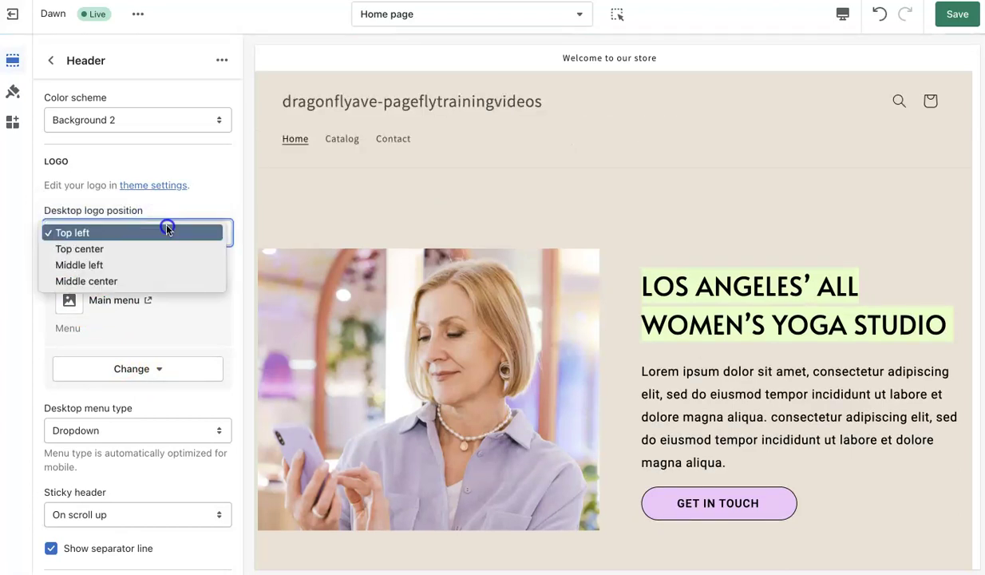
click(155, 281)
click(189, 236)
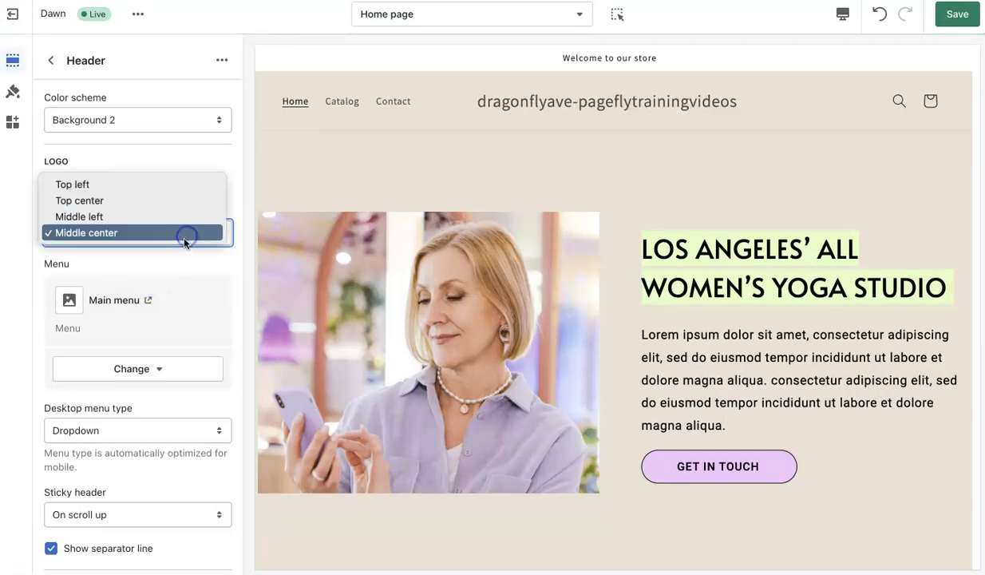
click(182, 216)
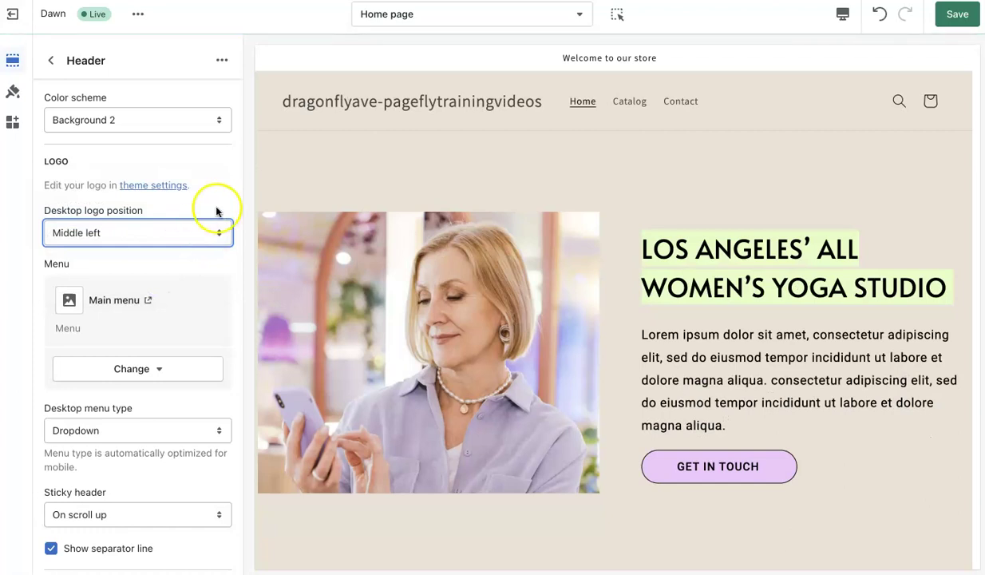
Step: Turn off the separator line beneath the header and look through the remaining Header section settings
scroll(119, 318, down, 1)
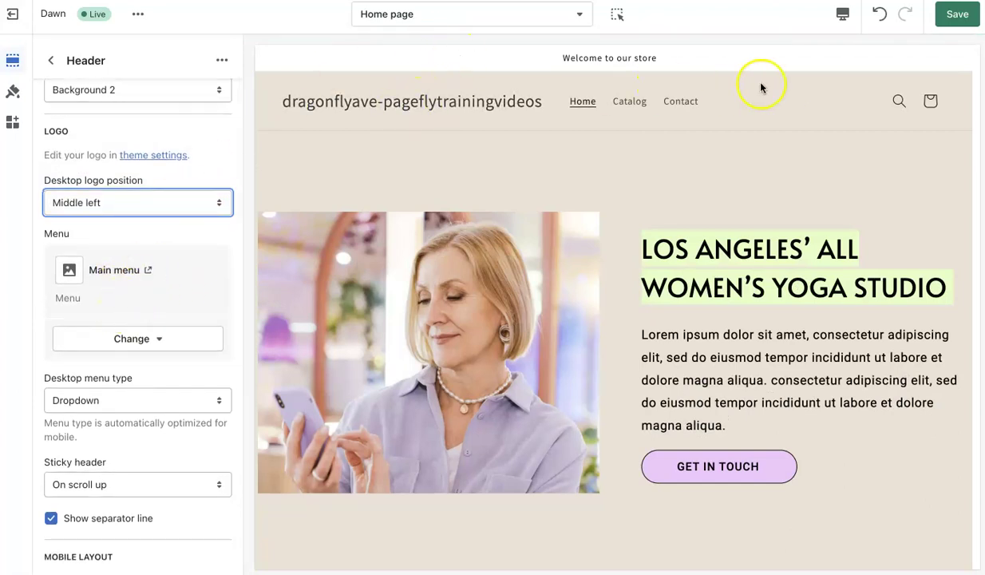
scroll(187, 236, down, 3)
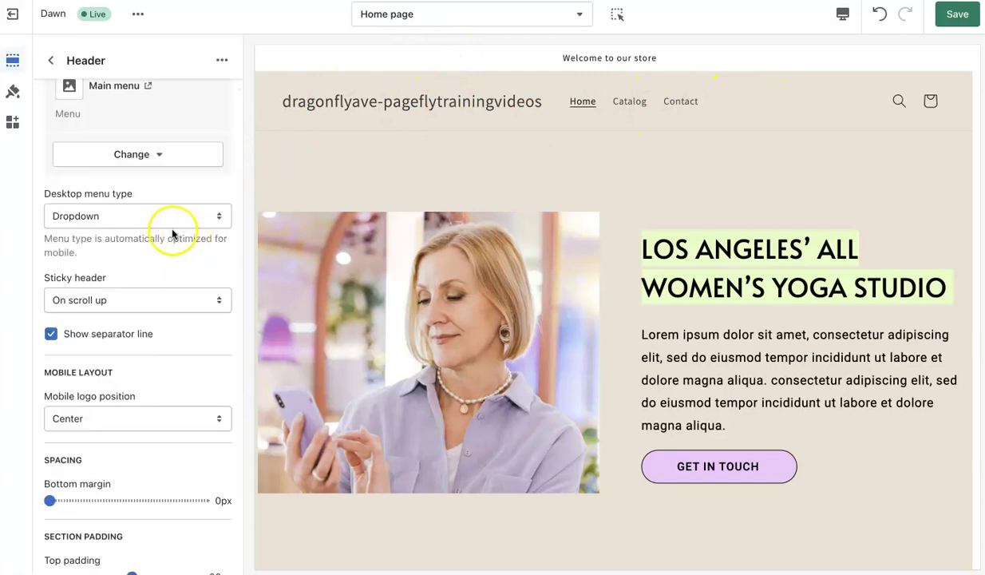
scroll(184, 227, down, 1)
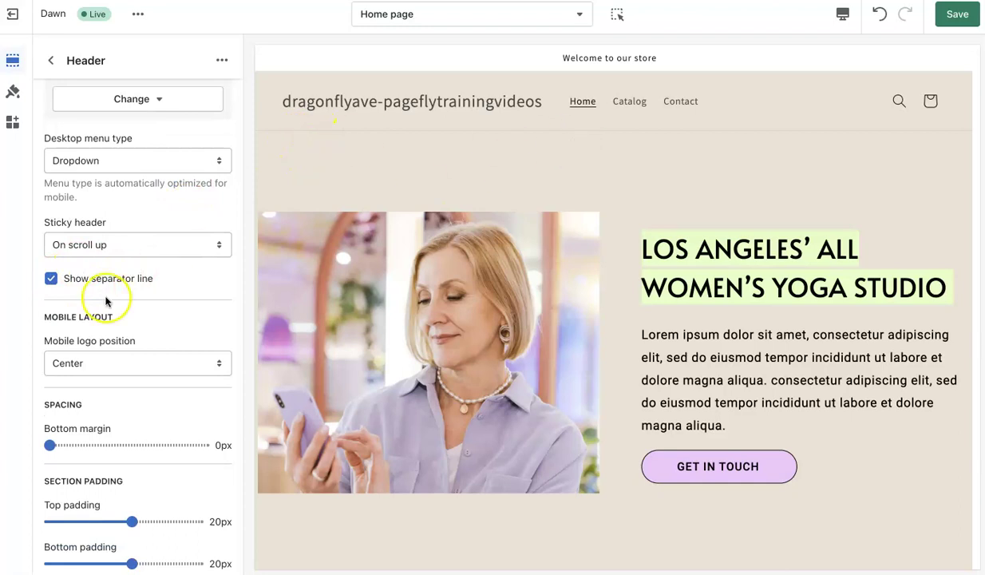
click(51, 280)
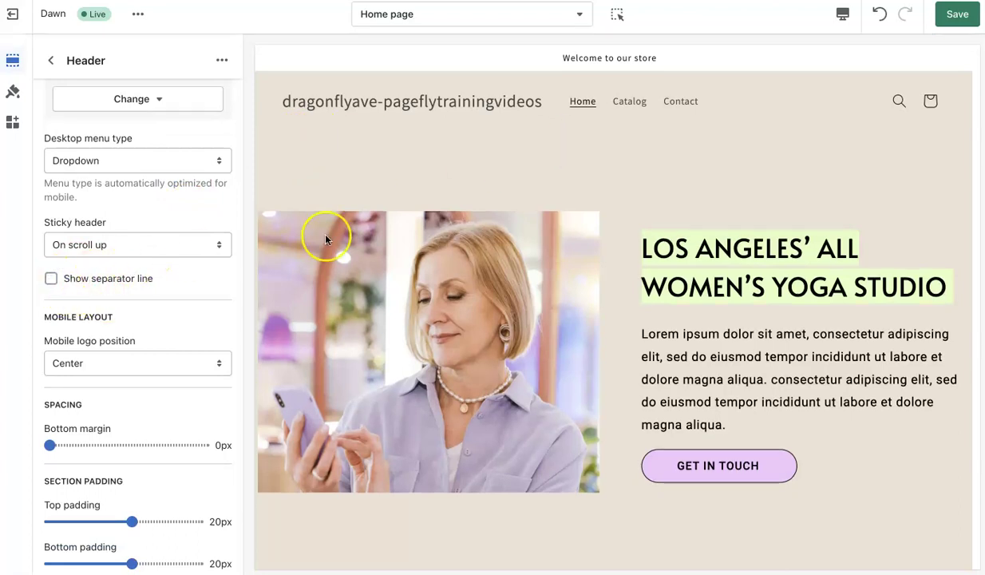
scroll(175, 302, down, 1)
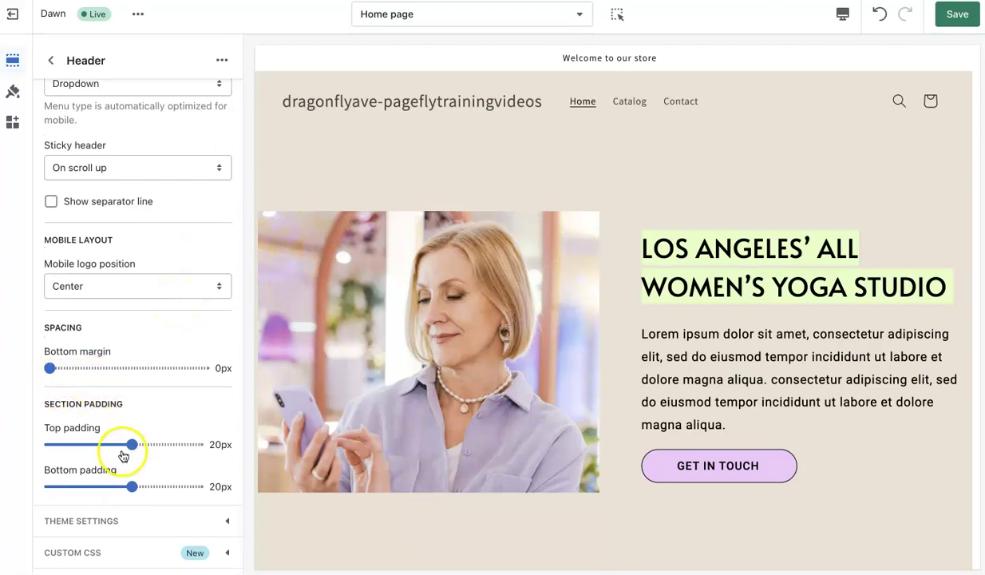
scroll(157, 410, up, 5)
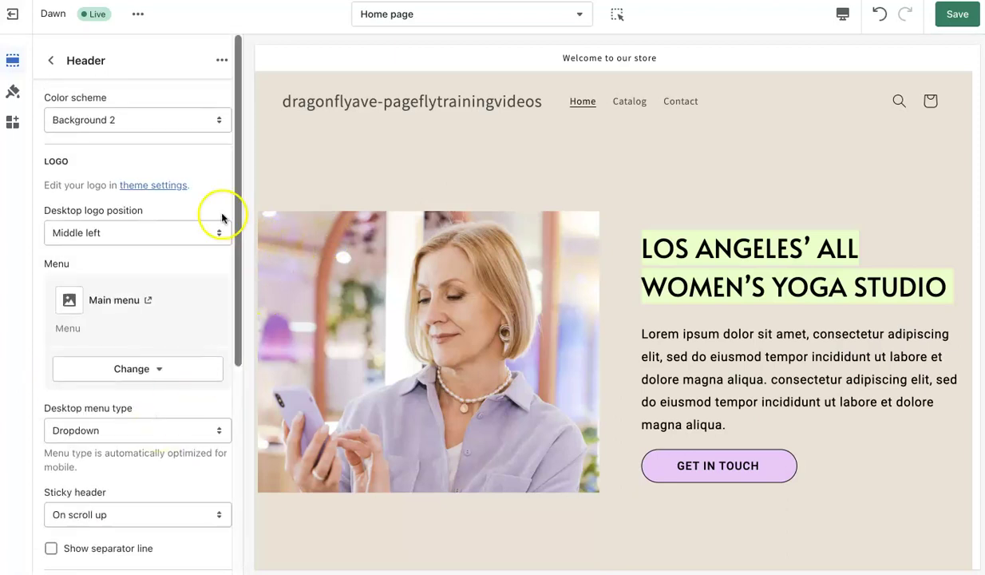
Step: In the theme settings, choose the Claire's Yoga Studio image from the library as the store's logo
click(50, 60)
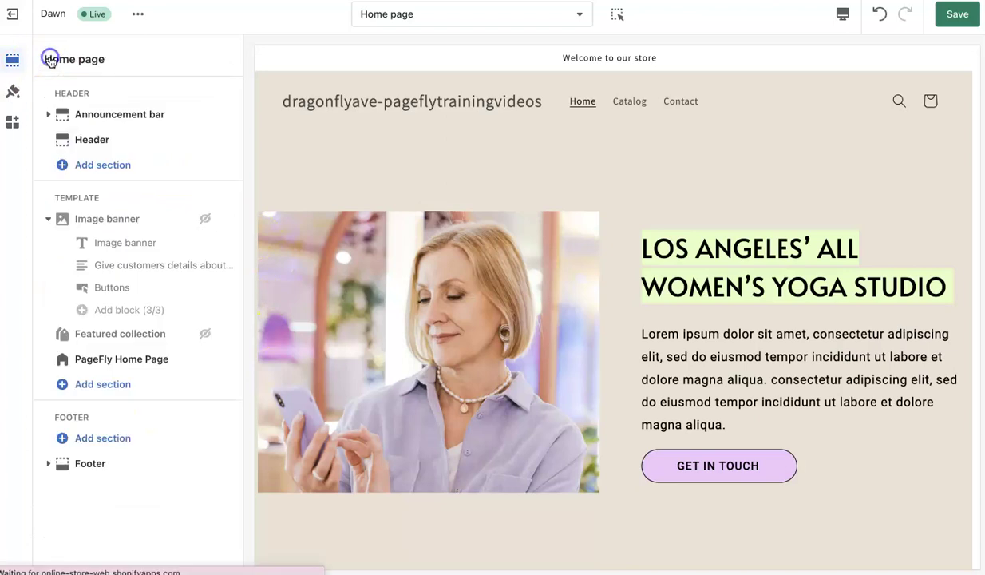
click(93, 141)
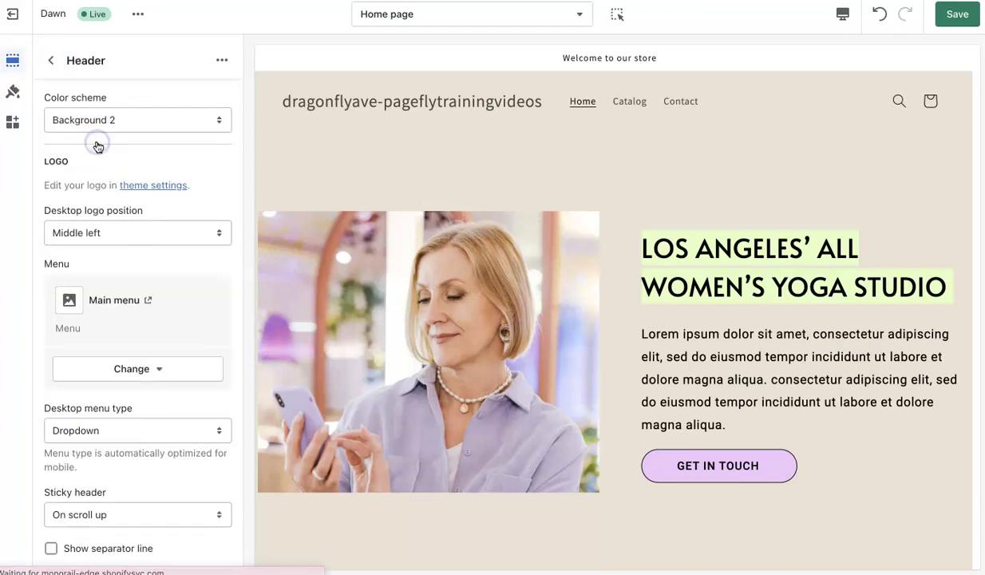
click(50, 60)
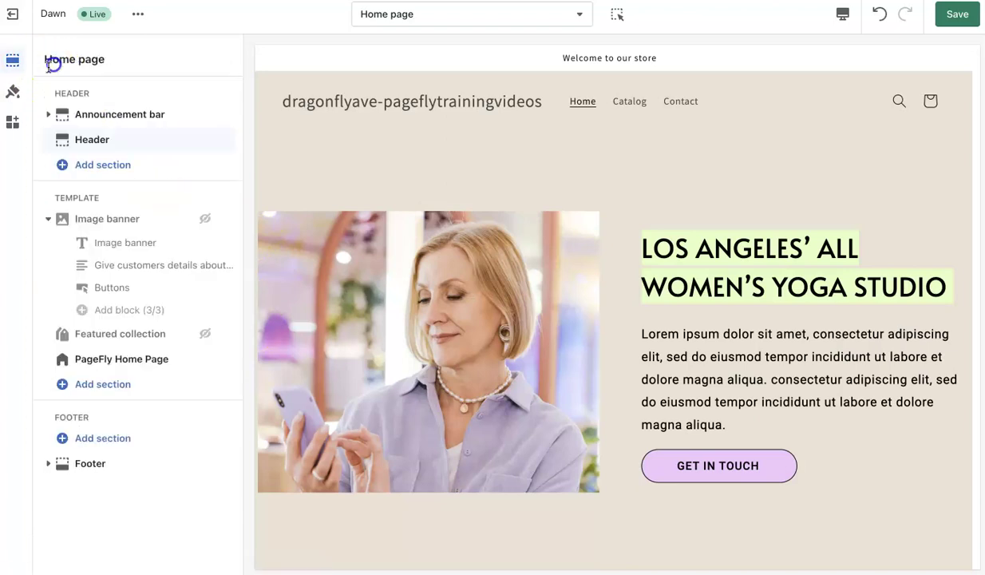
click(13, 91)
click(88, 91)
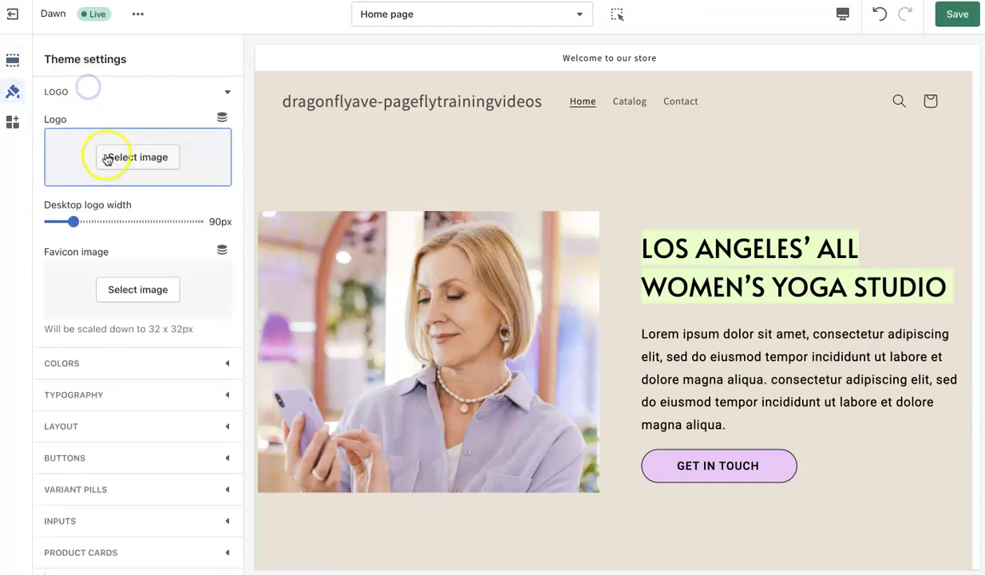
click(116, 155)
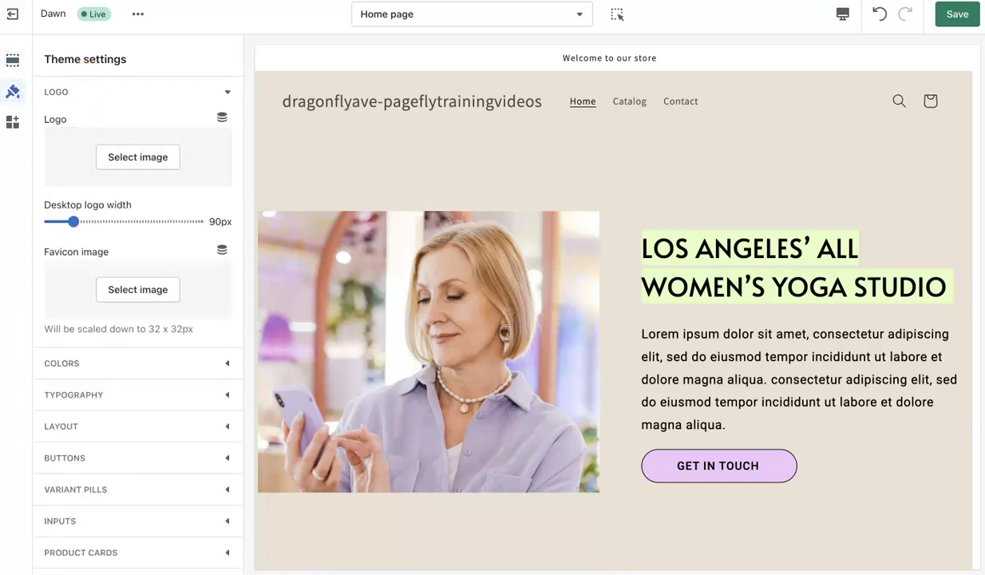
click(189, 161)
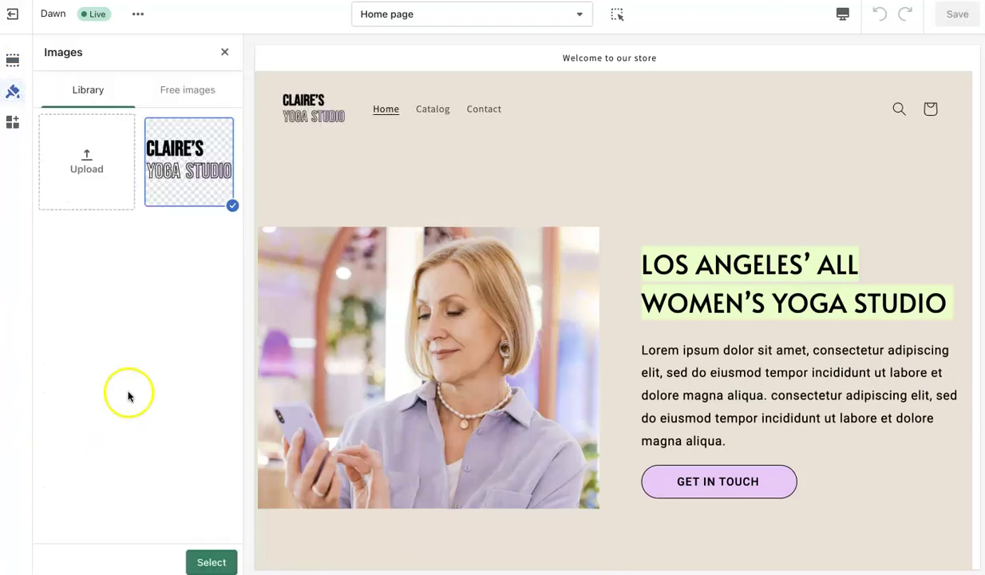
click(225, 561)
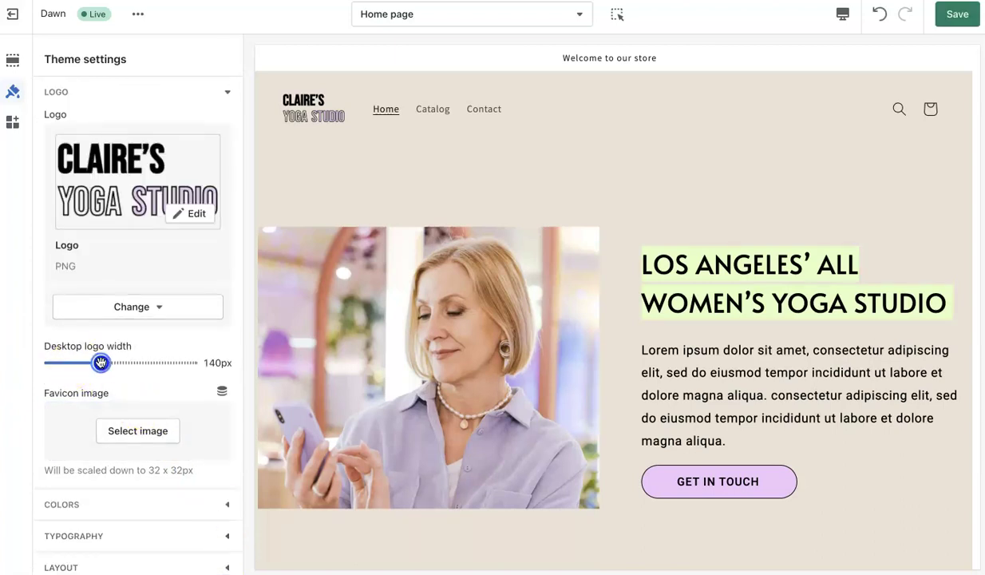
Step: Set the desktop logo width to 150 px, check the home page in the Fullscreen preview, and return to the Desktop view
drag(103, 363, 128, 364)
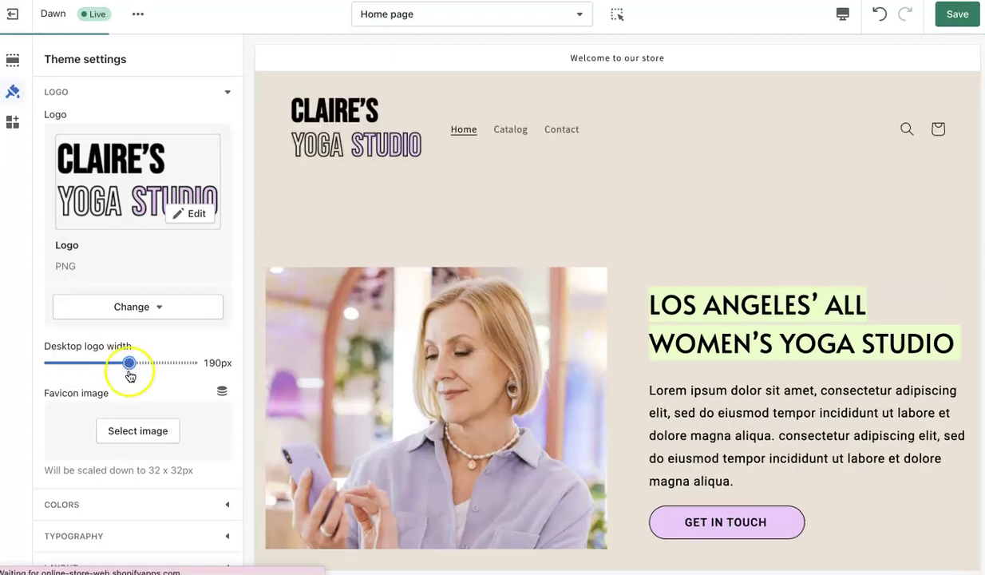
drag(128, 363, 120, 363)
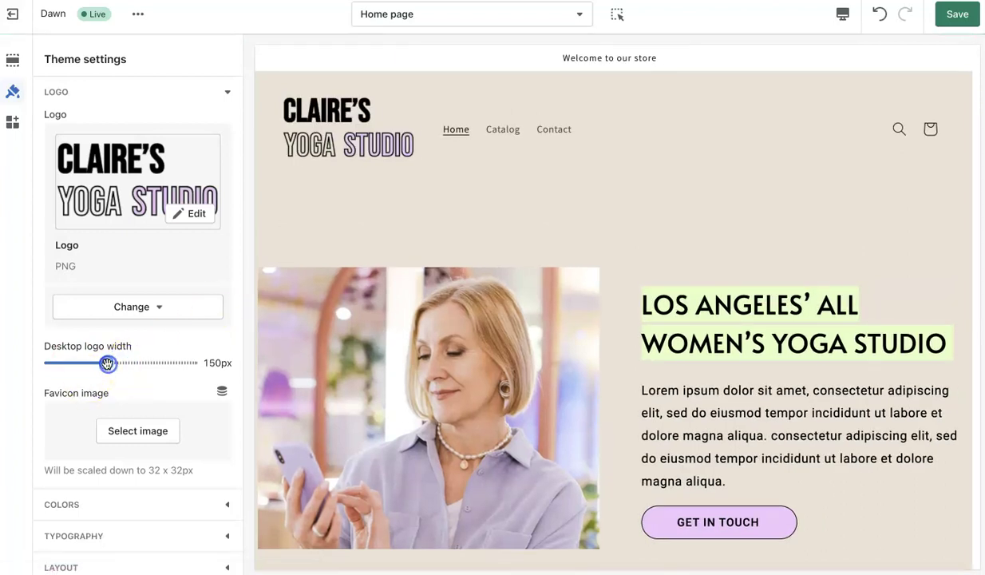
click(112, 432)
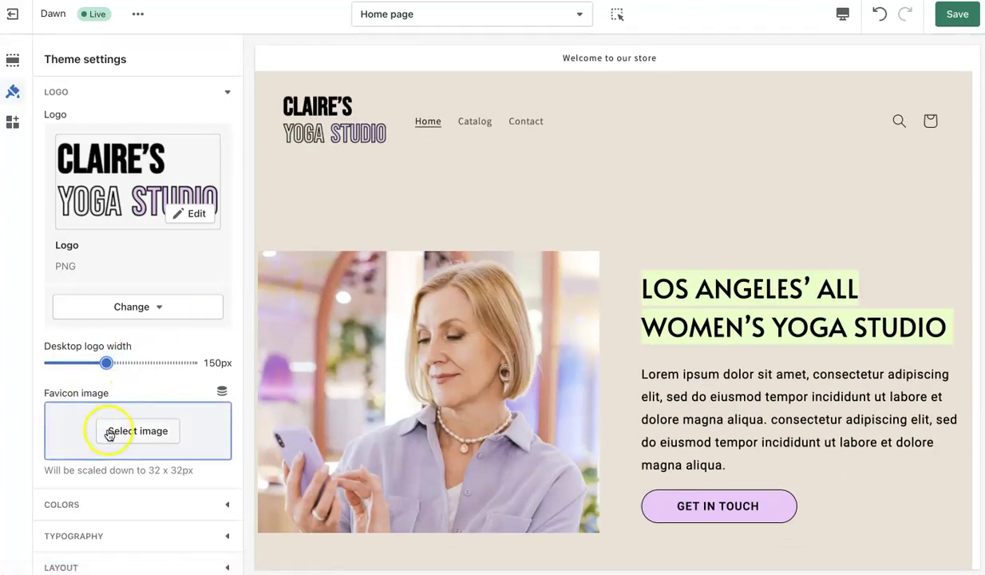
scroll(102, 453, down, 3)
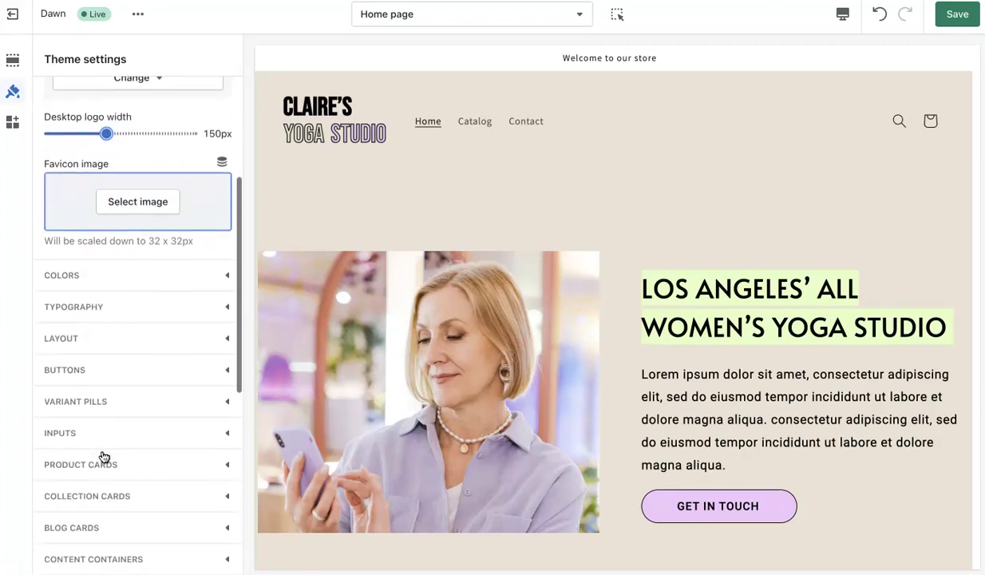
scroll(103, 456, up, 3)
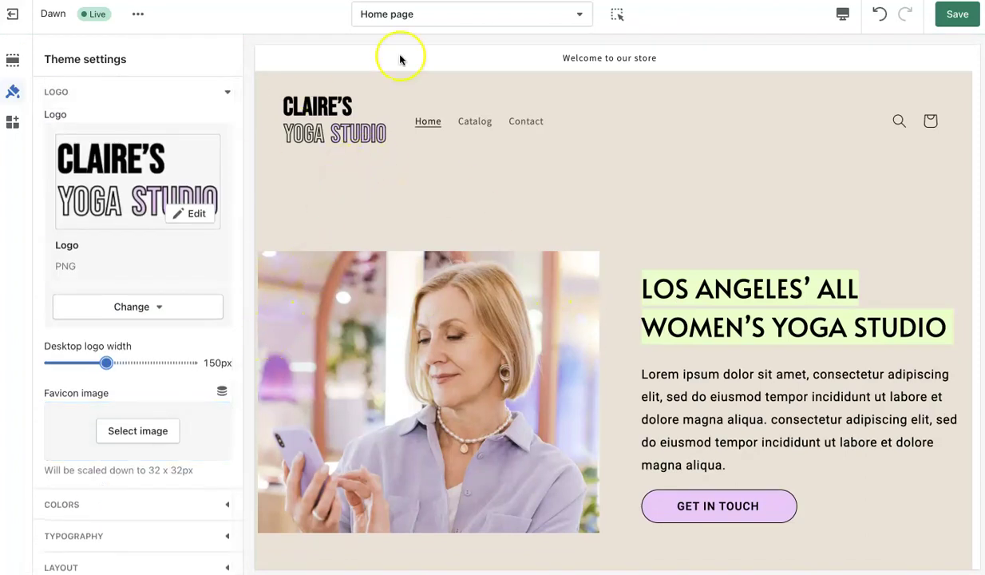
click(831, 15)
click(870, 103)
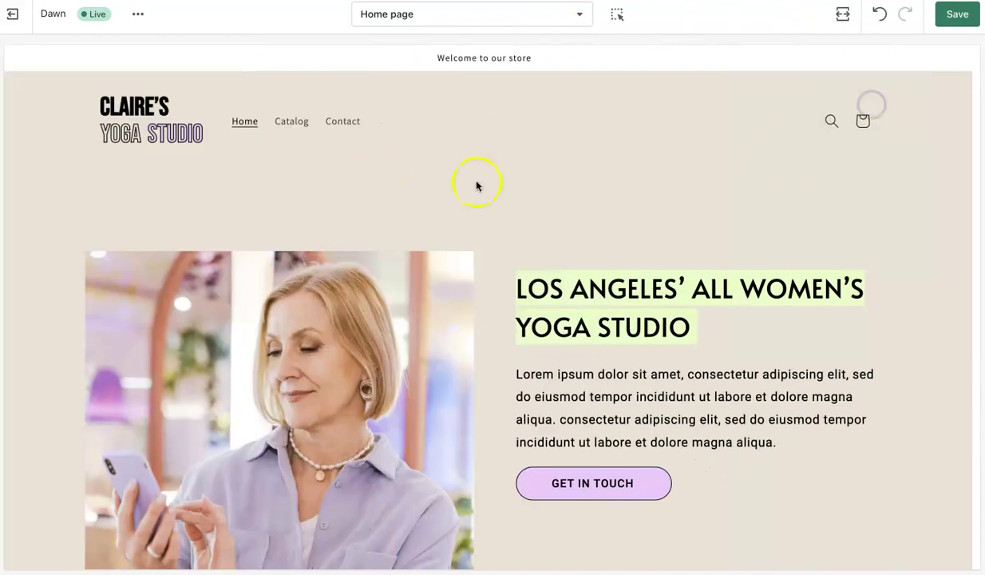
scroll(385, 181, down, 6)
scroll(385, 181, up, 6)
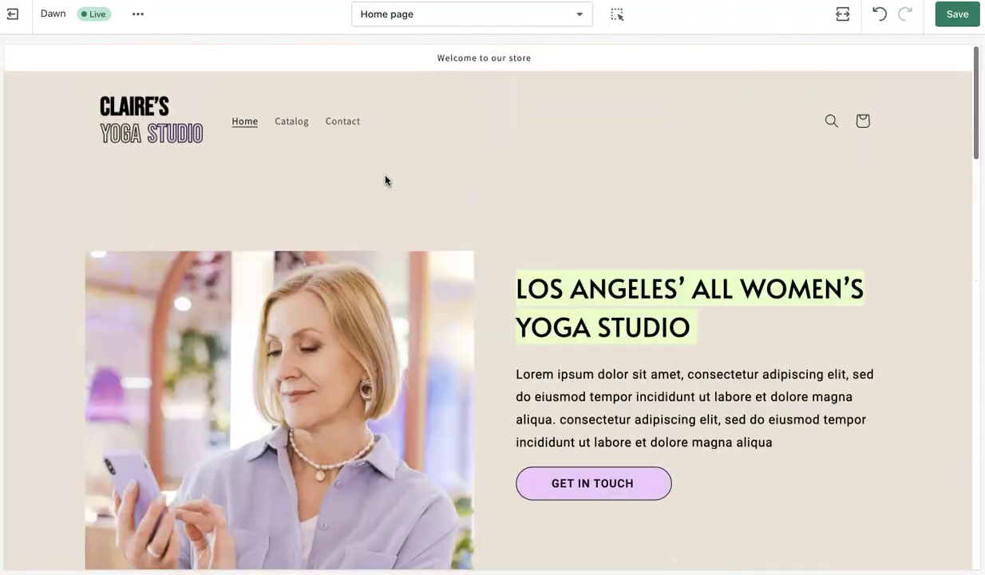
click(842, 15)
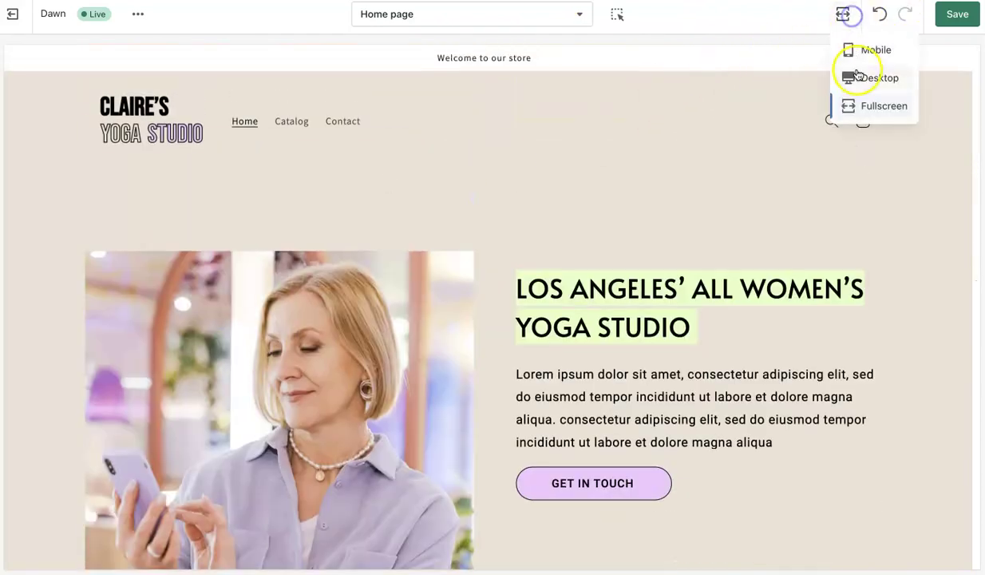
click(856, 76)
Step: Set the header's desktop logo position to Middle center, check it in the Fullscreen preview, and return to the Desktop view
click(12, 61)
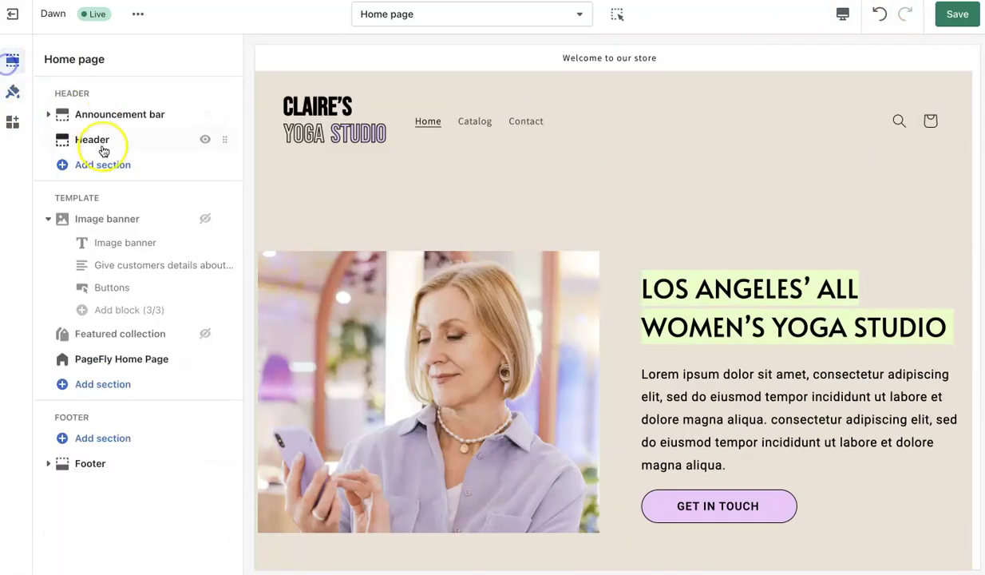
click(100, 138)
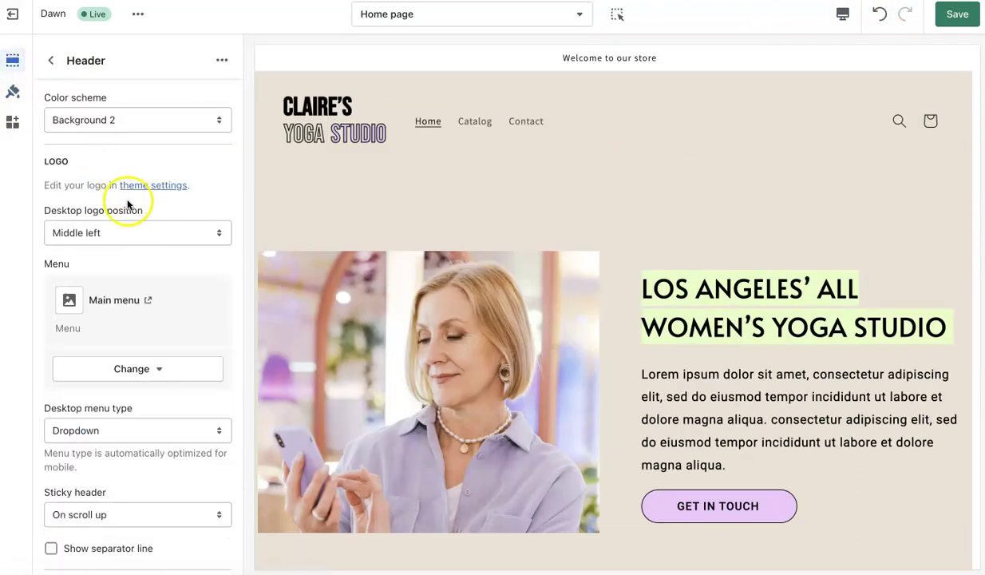
click(125, 225)
click(126, 239)
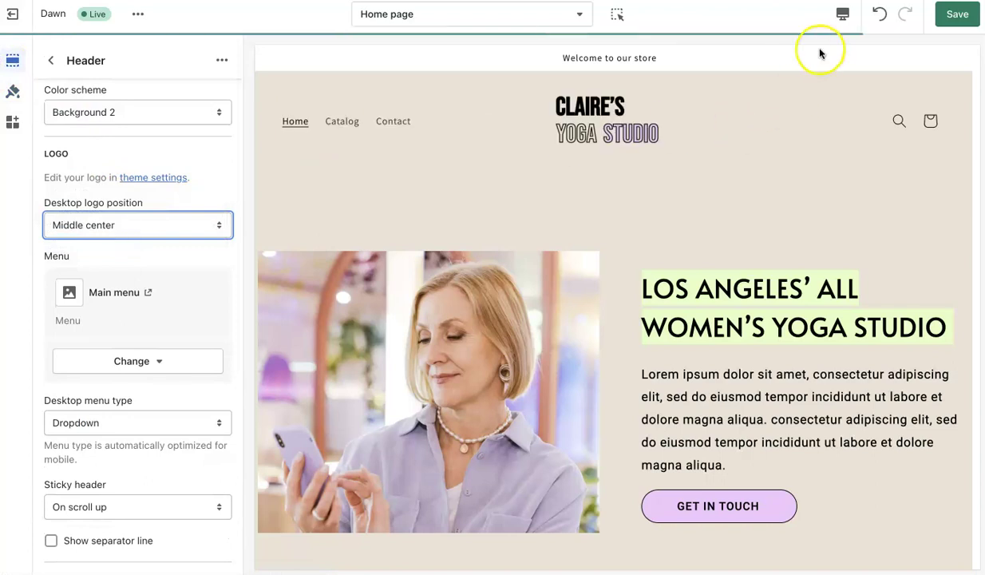
click(843, 16)
click(876, 105)
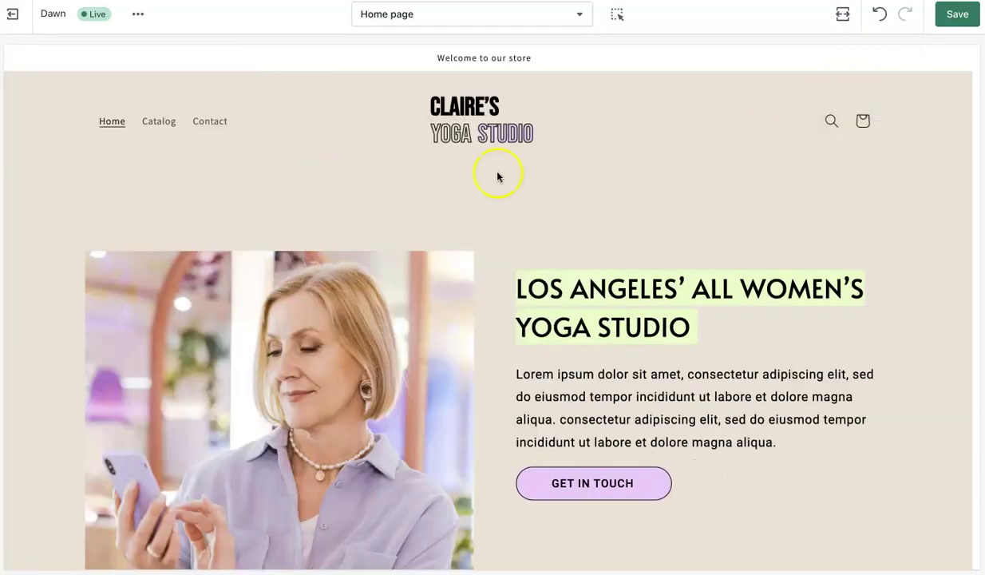
click(843, 14)
click(862, 69)
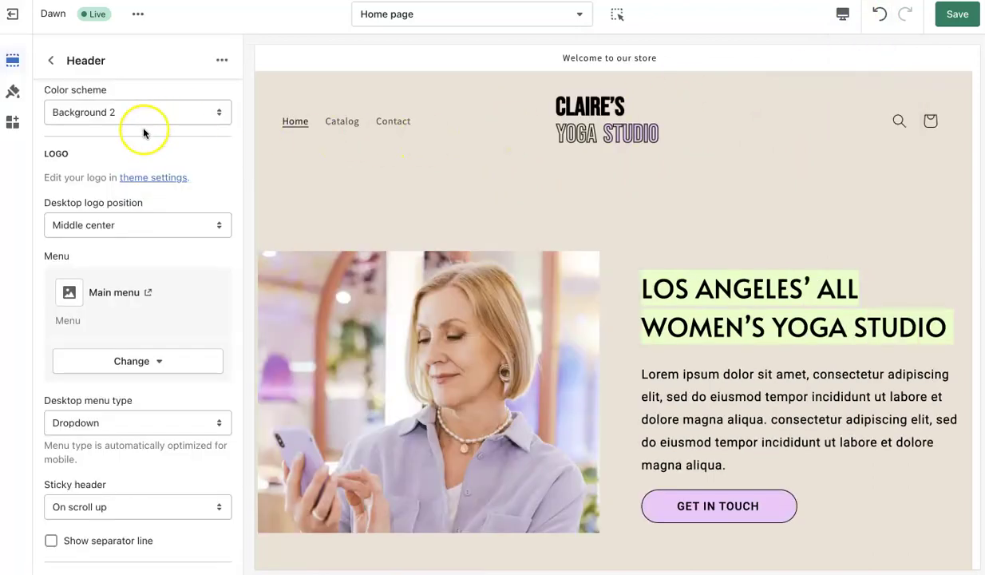
Step: Replace the logo in the theme settings by uploading and selecting the centered version, Logo_2, and check it in the Fullscreen preview
click(13, 90)
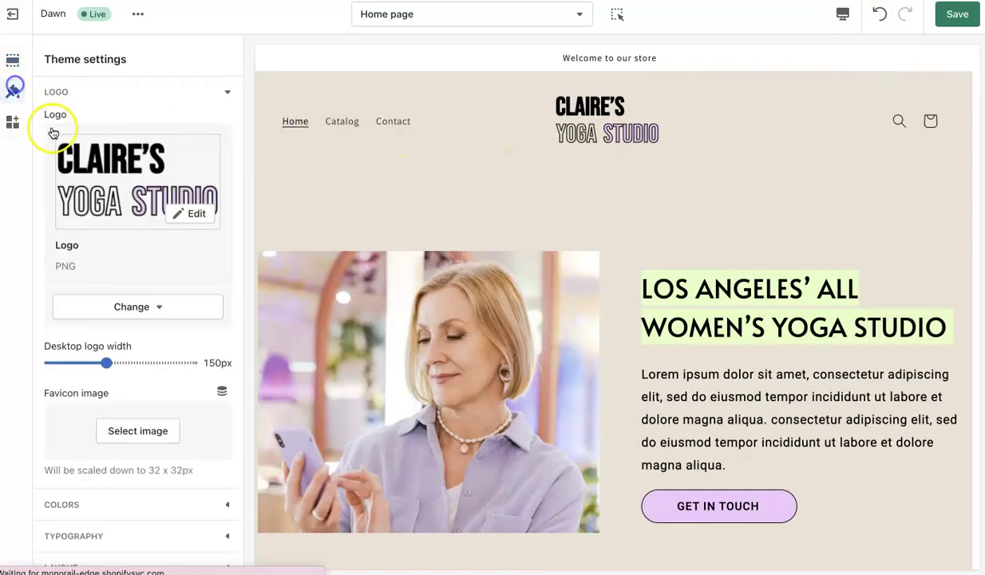
click(118, 308)
click(119, 348)
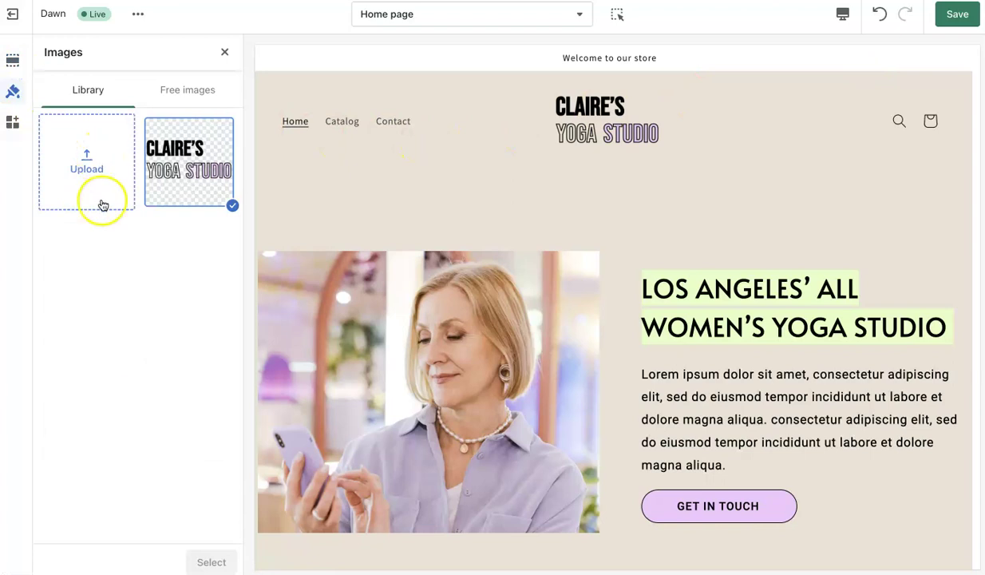
drag(2, 184, 77, 159)
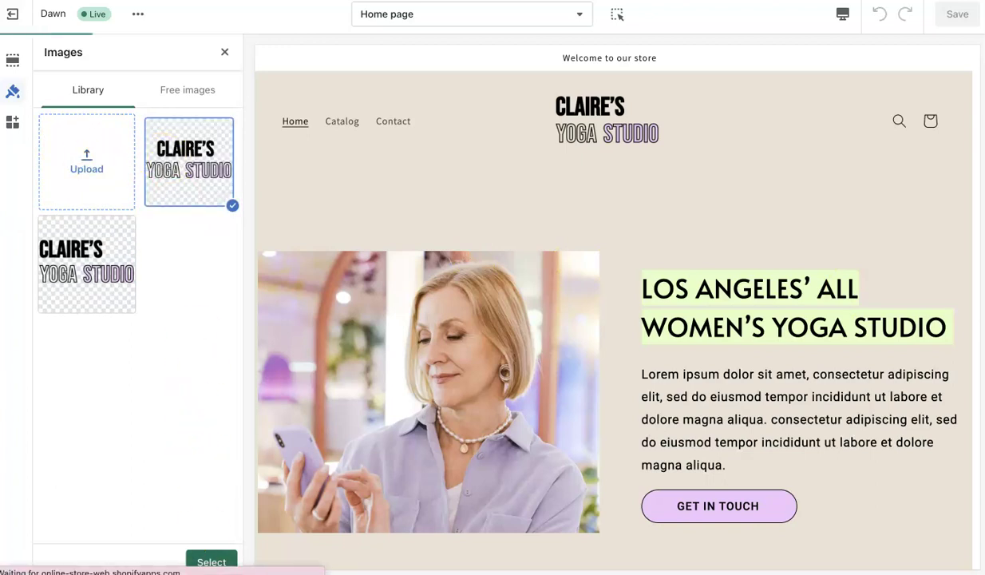
click(210, 562)
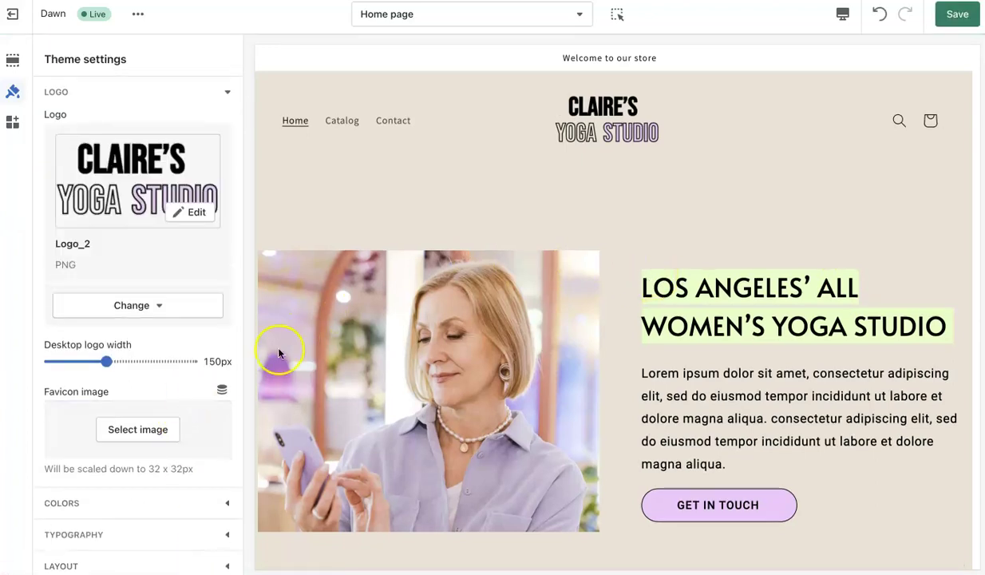
click(849, 21)
click(867, 106)
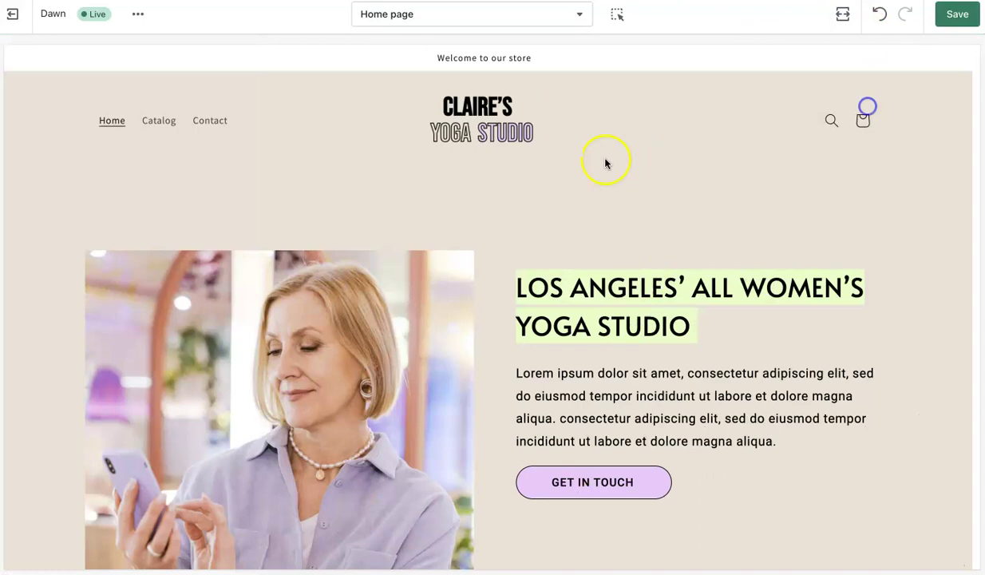
scroll(590, 348, down, 5)
scroll(591, 349, up, 5)
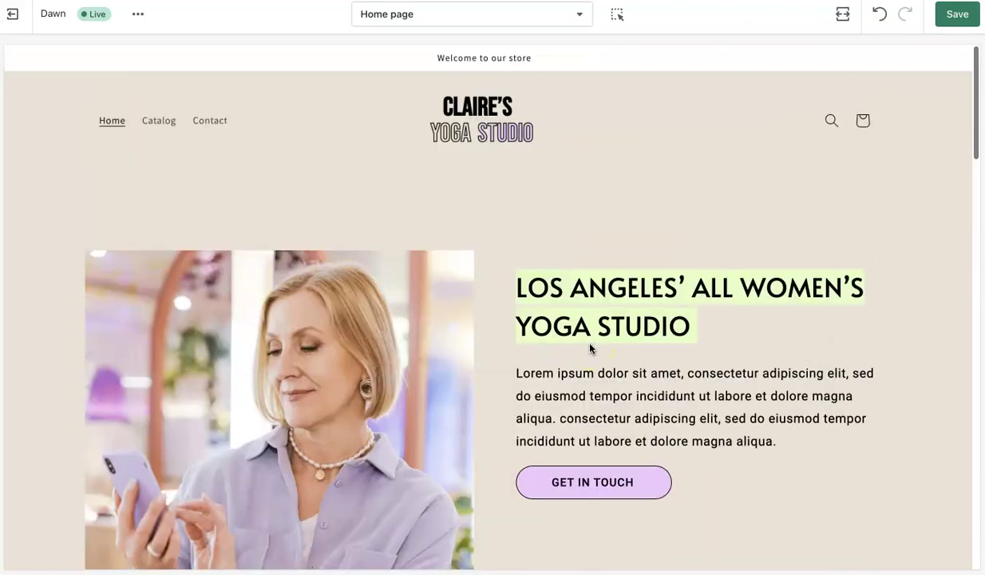
click(844, 16)
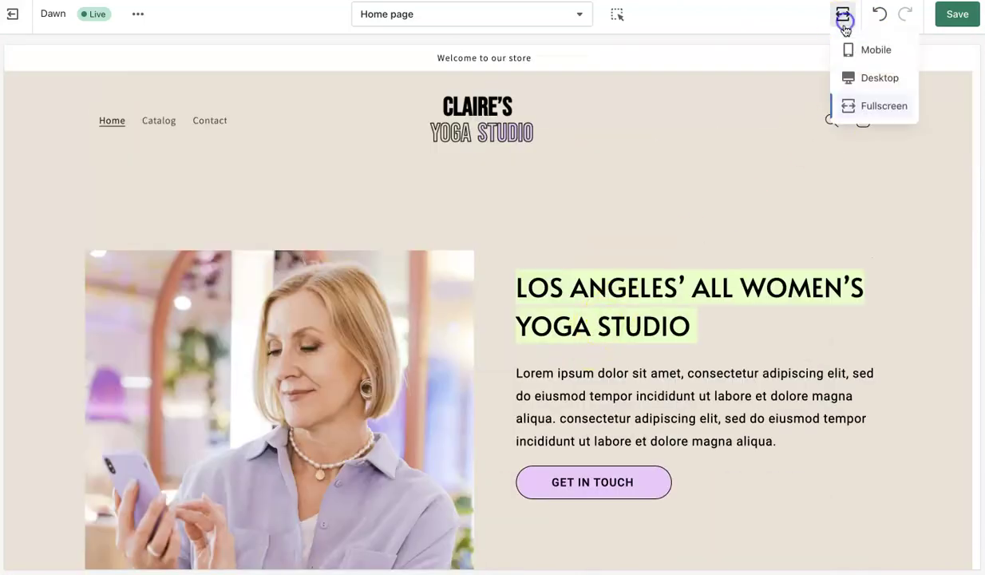
click(837, 83)
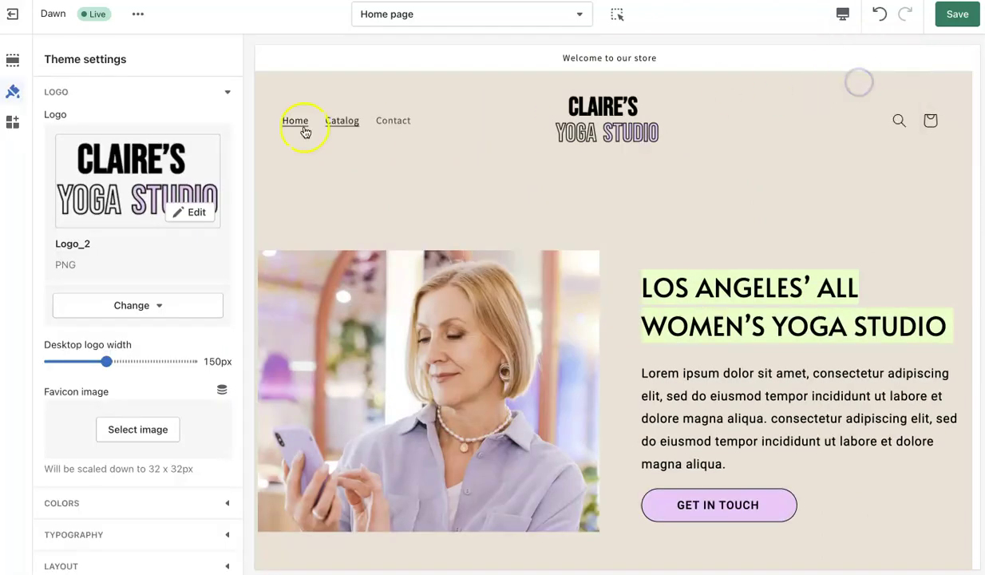
scroll(103, 359, down, 4)
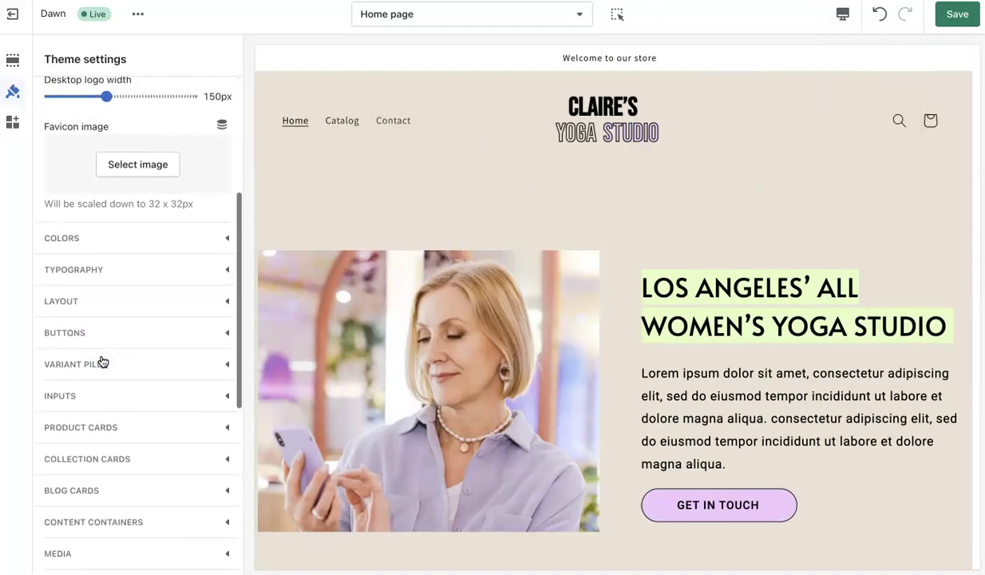
Step: Return to the home page sections, hide the announcement bar in the preview, and show it again
scroll(99, 336, up, 4)
click(27, 63)
click(48, 58)
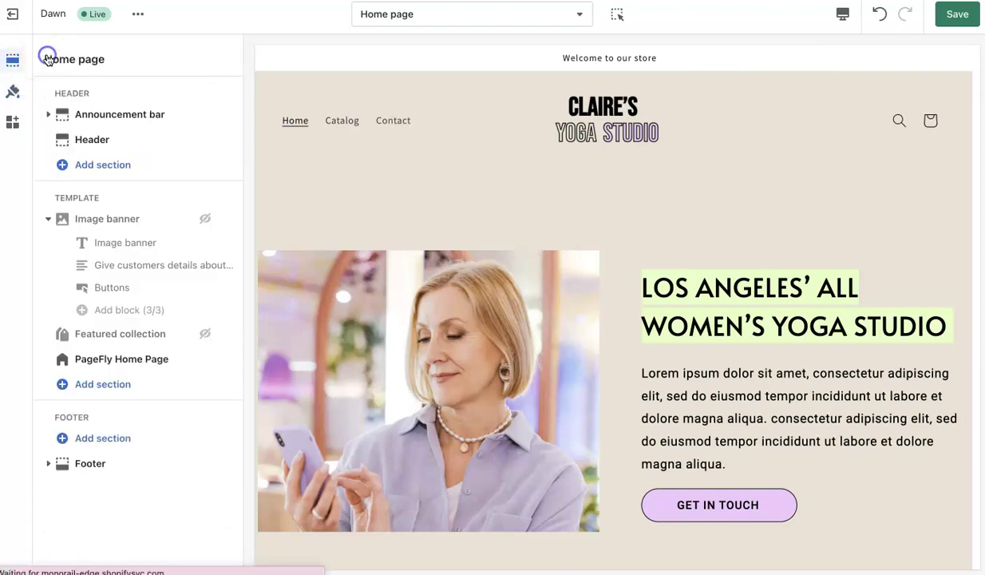
click(116, 115)
click(51, 62)
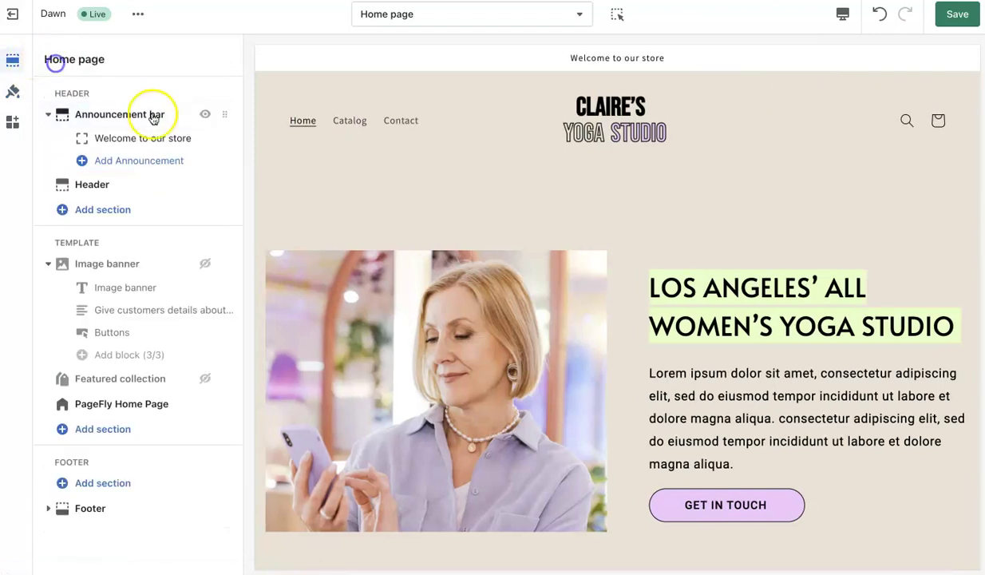
click(203, 115)
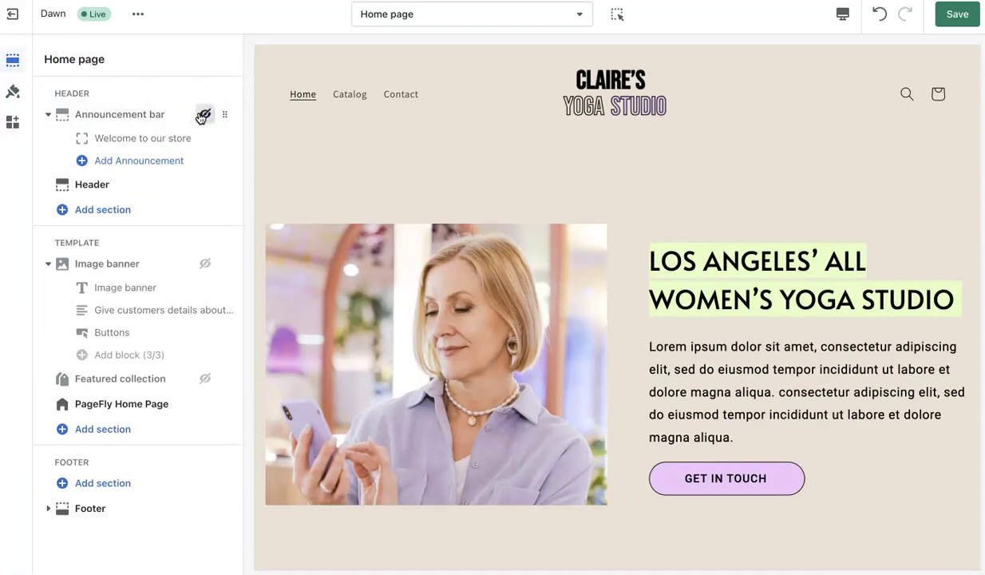
click(201, 115)
Step: Check the announcement bar section's settings, including its custom CSS, and return to the section list
click(138, 114)
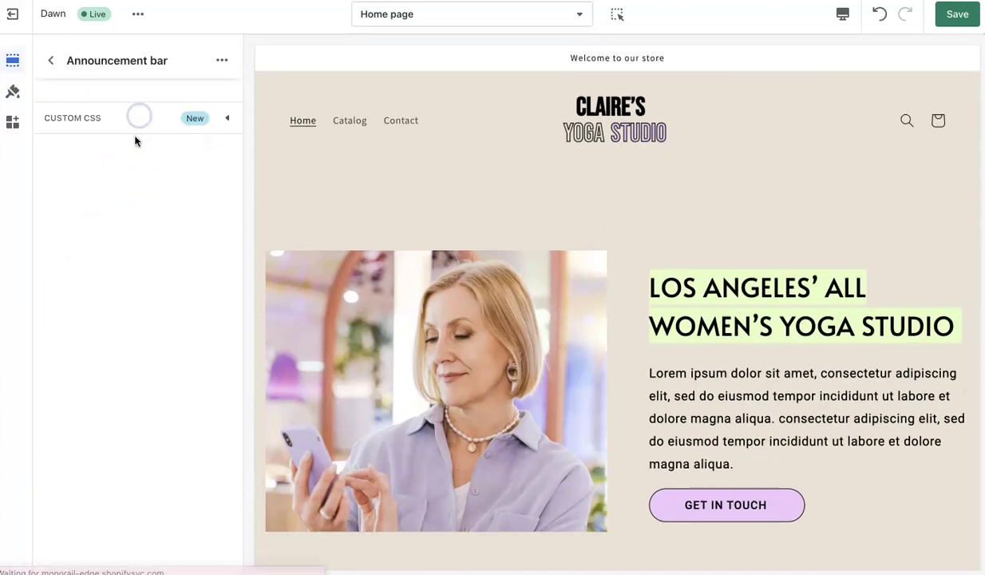
click(227, 121)
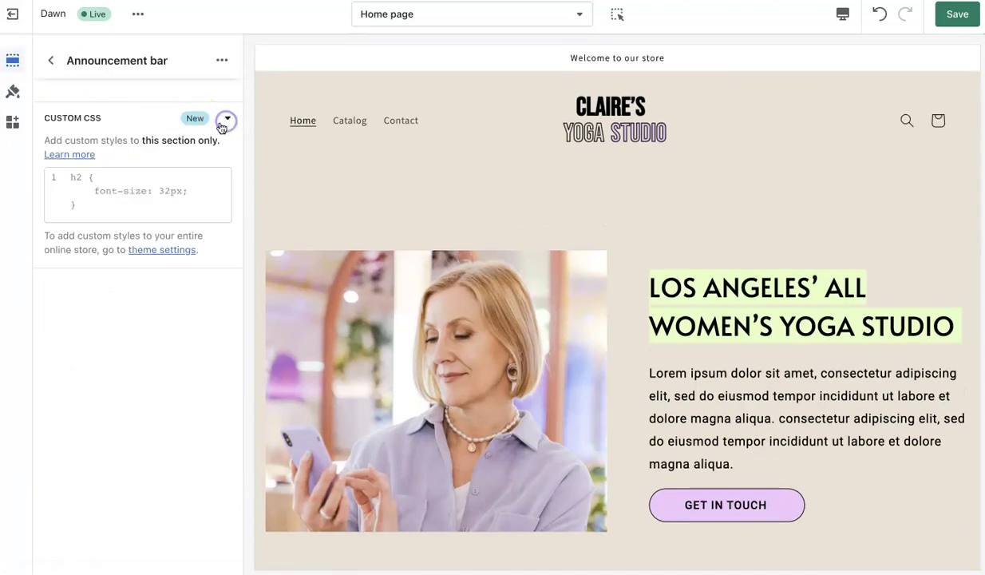
click(50, 60)
Step: Try the Background 2 color scheme on the "Welcome to our store" announcement, and set it to Accent 1
click(129, 138)
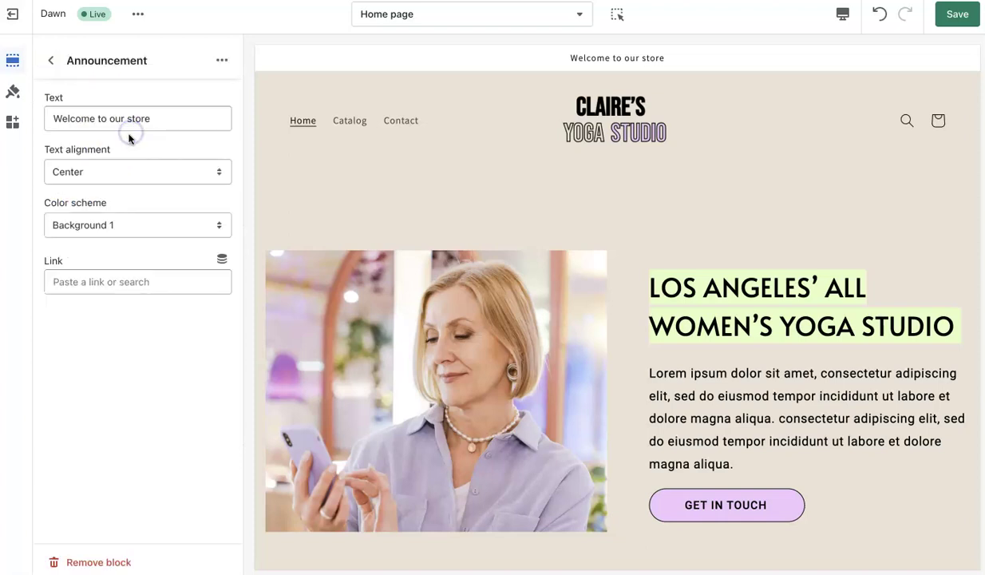
click(108, 231)
click(117, 240)
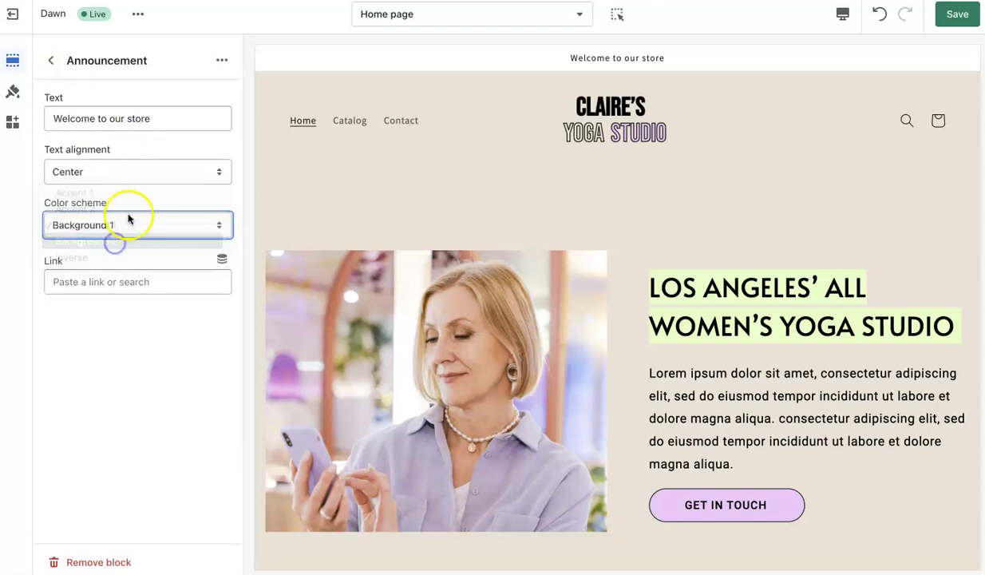
click(132, 222)
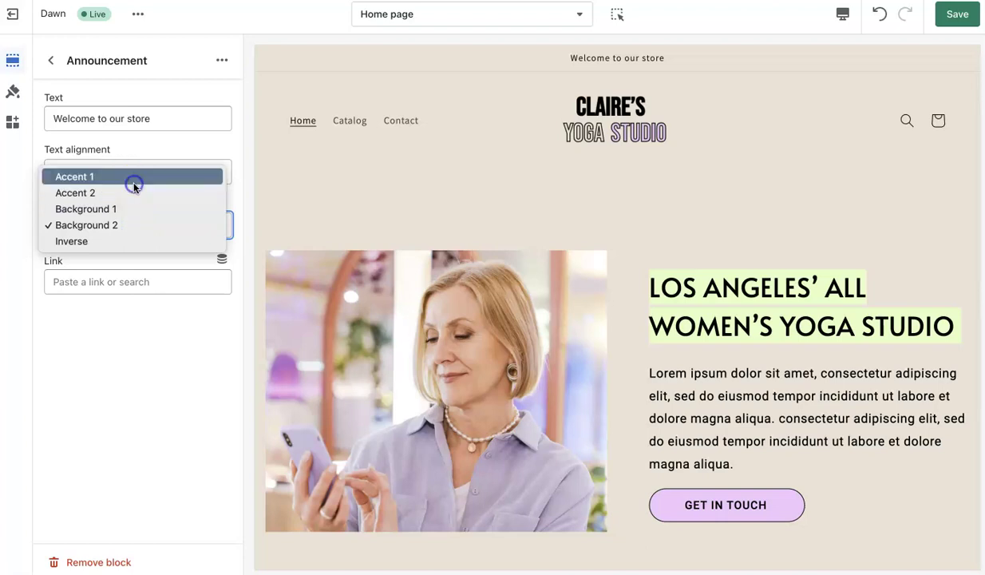
click(134, 186)
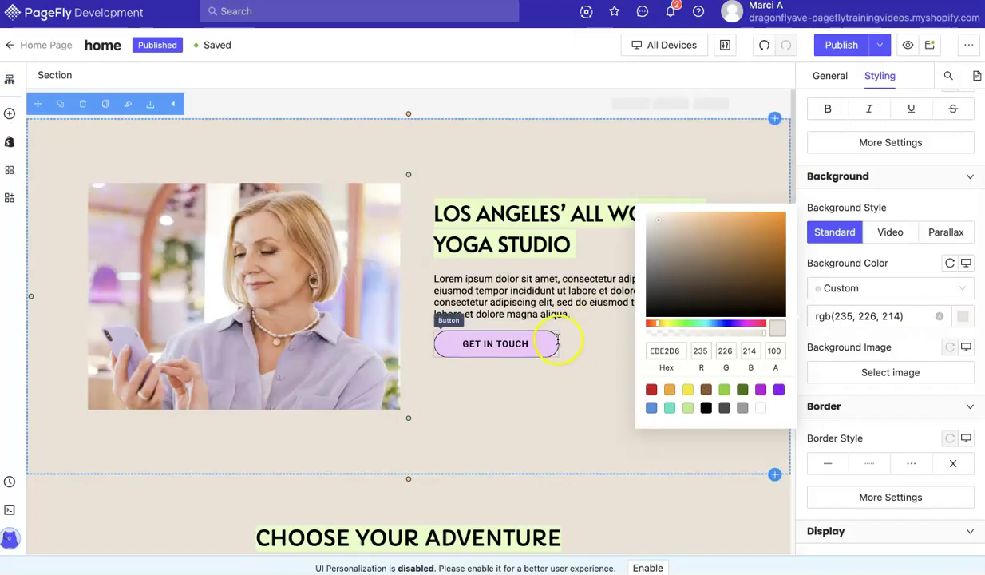
Step: Switch to the PageFly editor and copy the hex value of the GET IN TOUCH button's background color
click(543, 343)
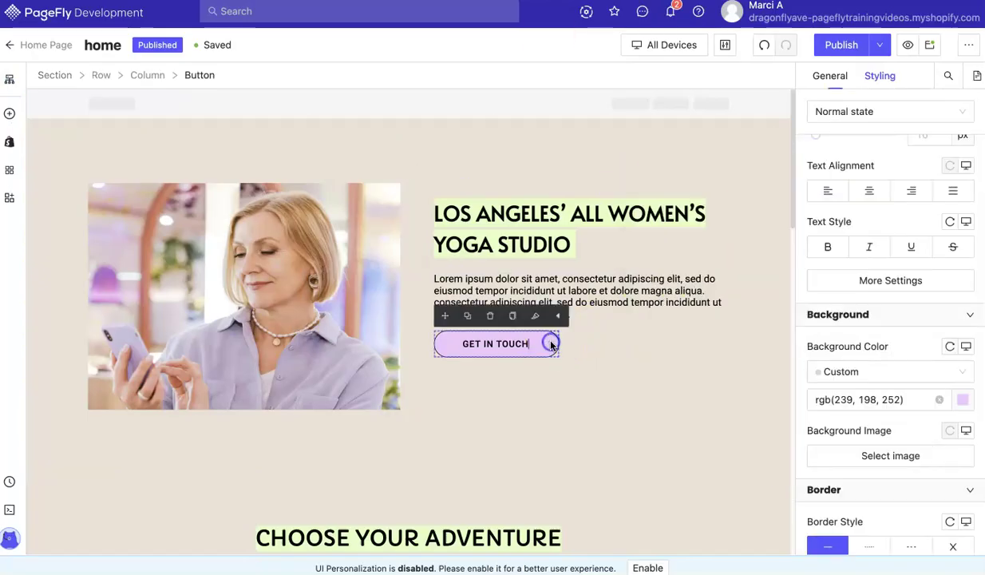
click(912, 400)
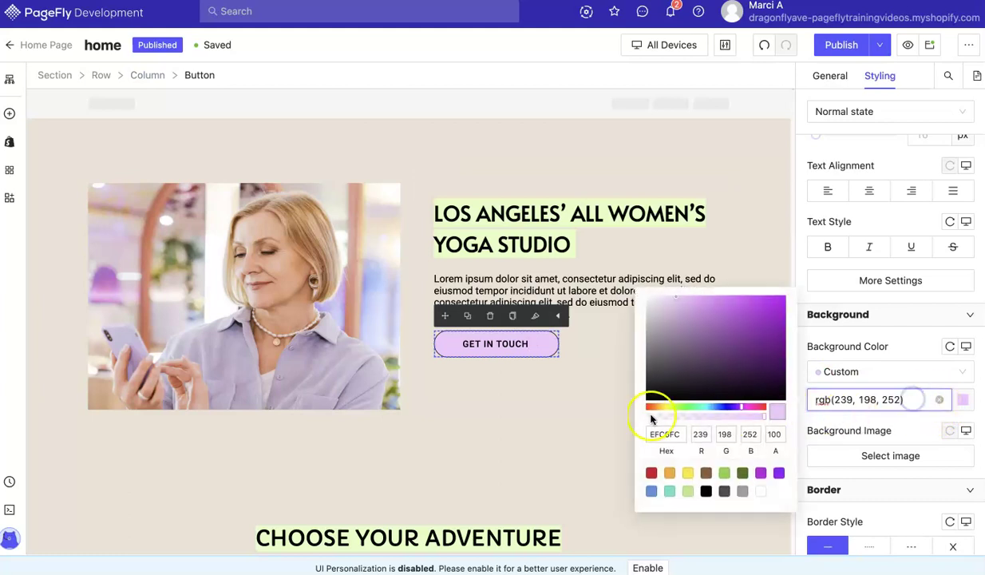
click(583, 435)
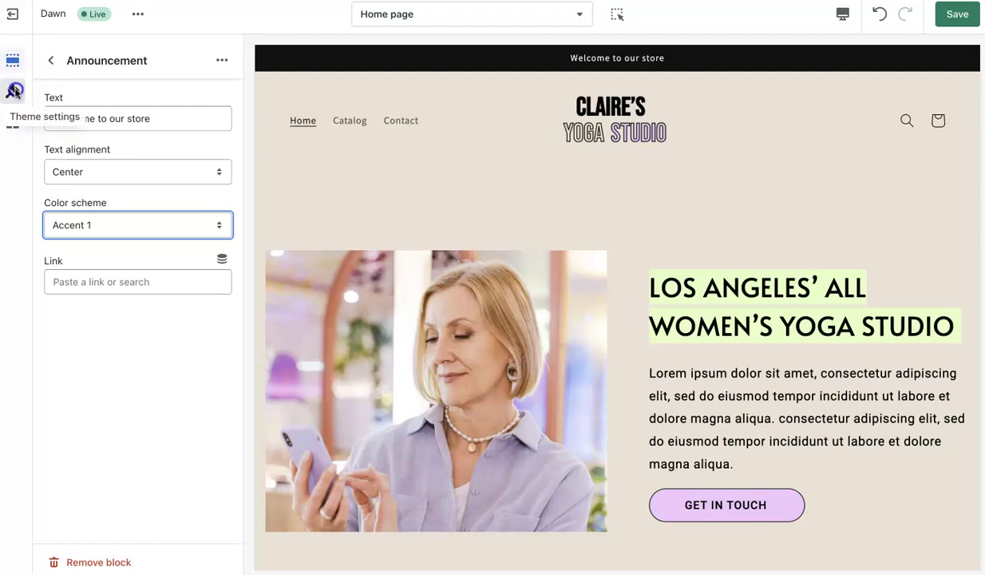
Step: Back in the Shopify theme editor, set the theme's Accent 1 color to #EFC6FC
click(12, 91)
click(73, 125)
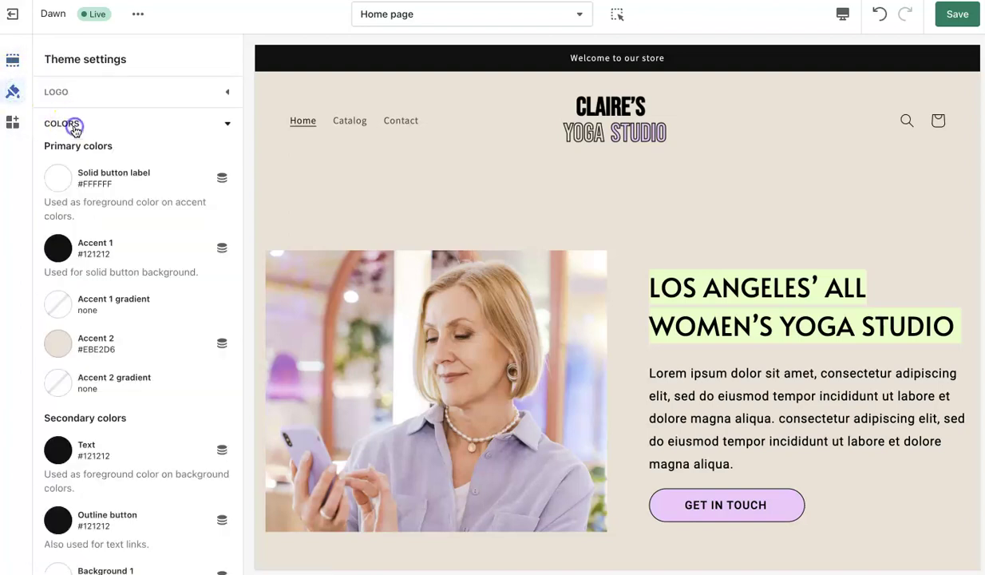
click(58, 249)
click(127, 403)
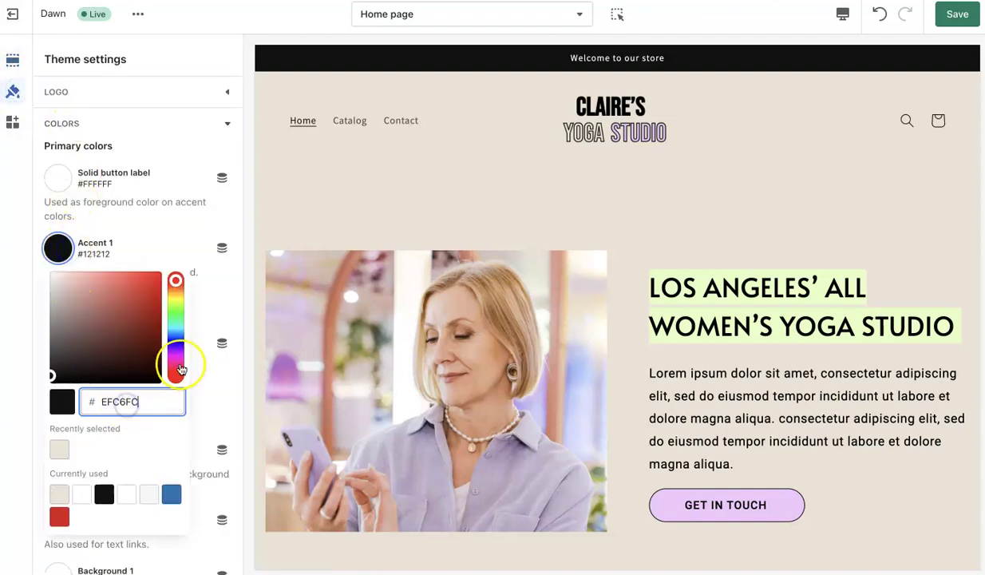
click(221, 378)
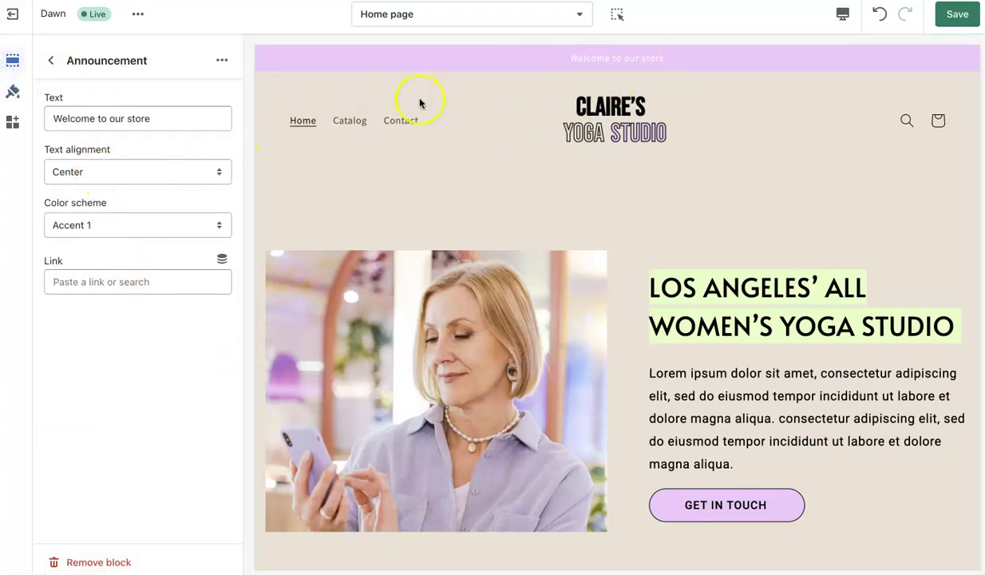
Step: Toggle the announcement bar's visibility off and back on, and save the theme
click(48, 58)
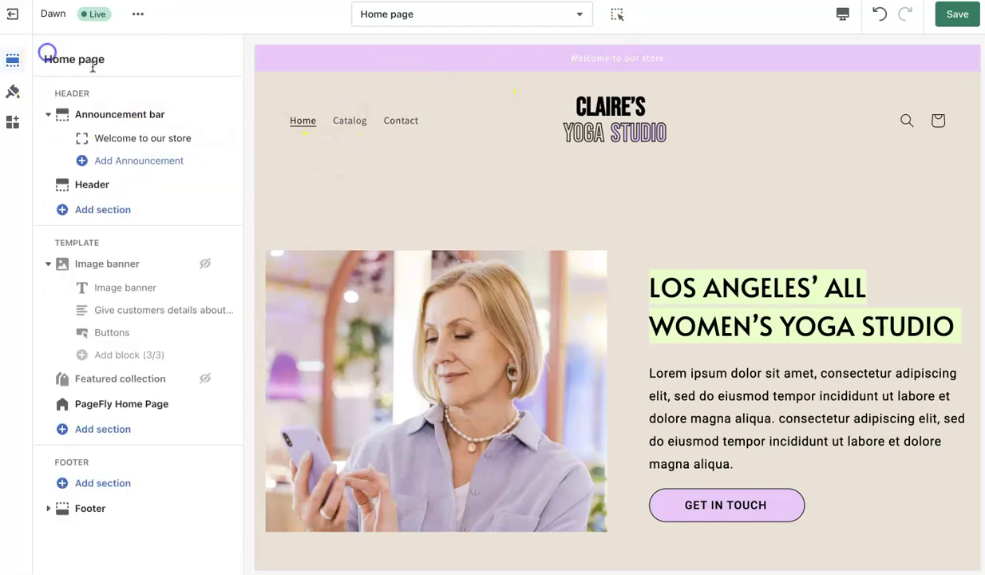
click(49, 114)
click(200, 116)
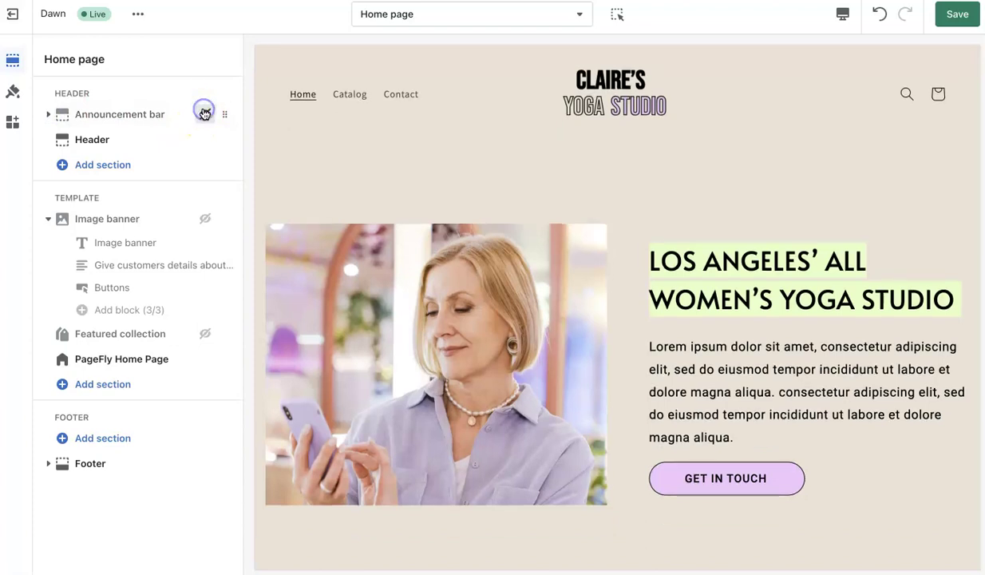
click(204, 113)
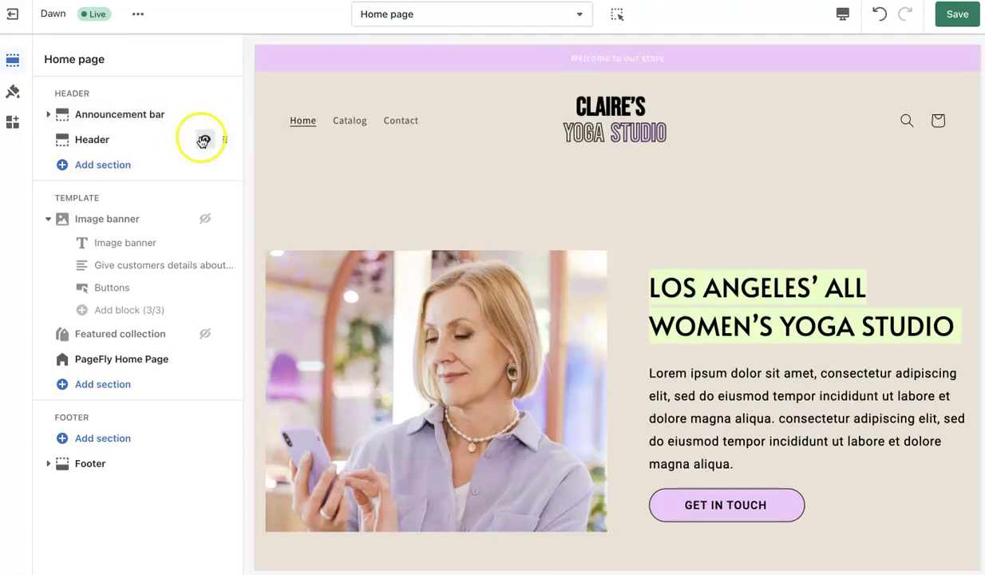
click(961, 18)
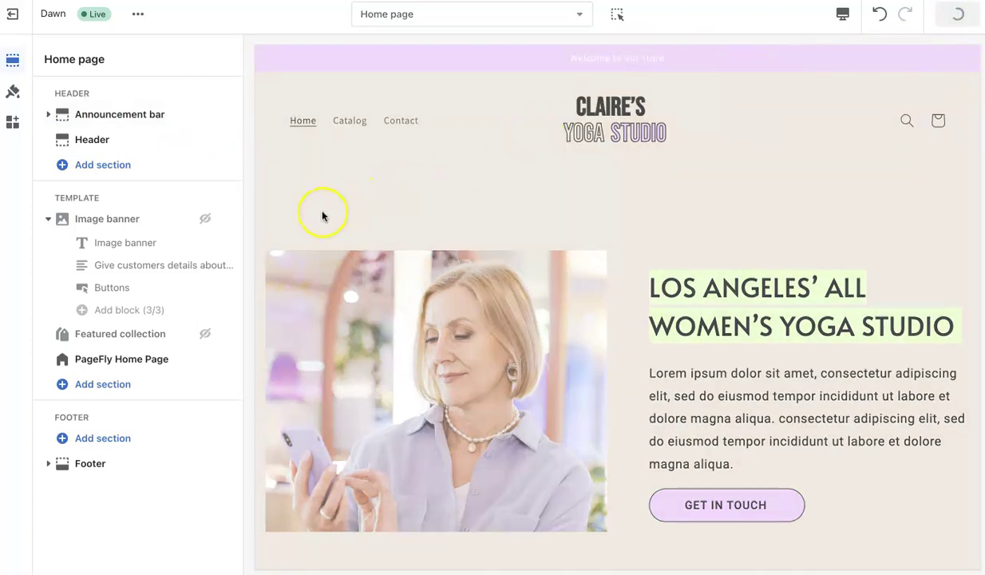
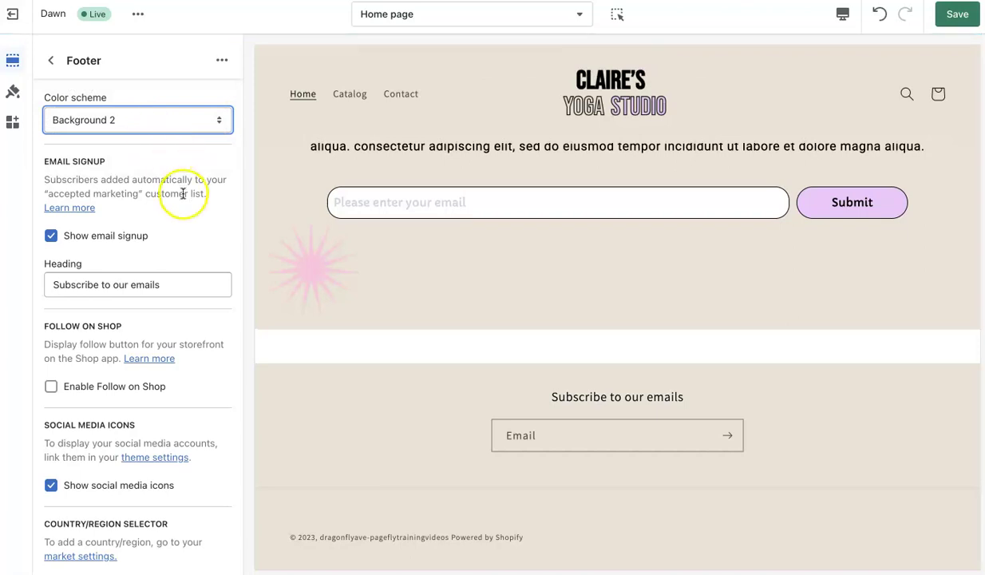
Step: Look over the sections that can be added to the footer, and open the existing Footer section's settings
click(50, 60)
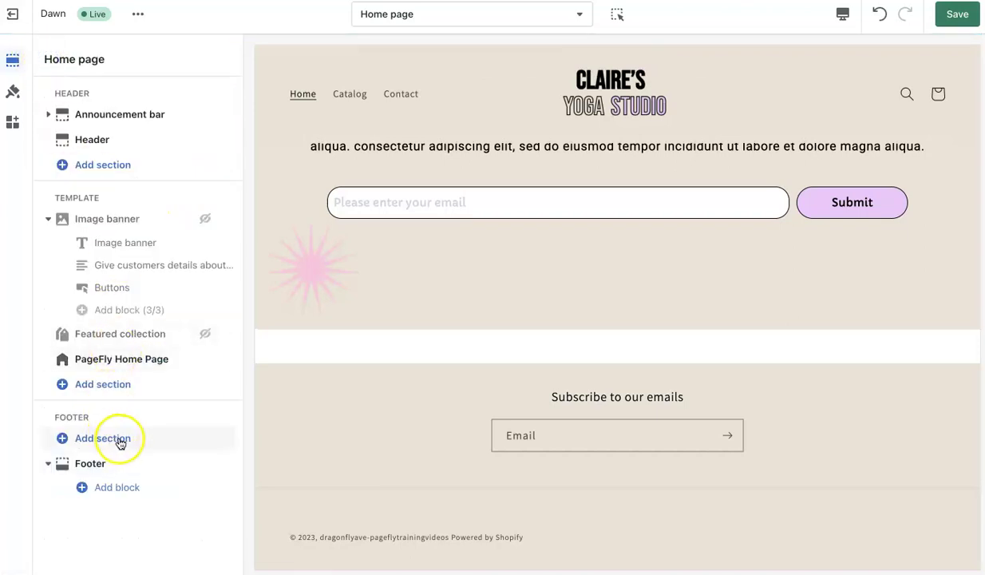
click(118, 439)
click(147, 462)
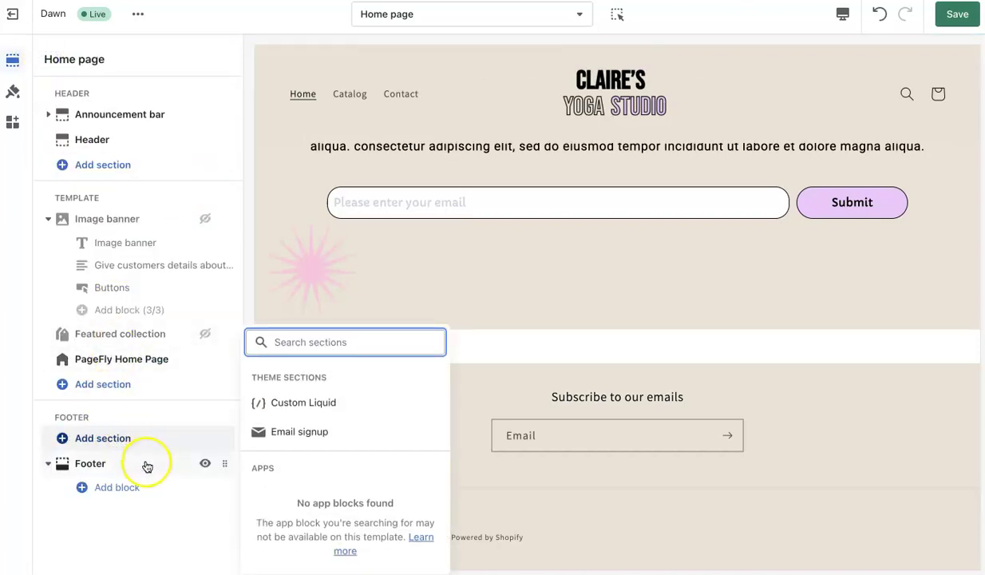
Step: Turn off the footer's email signup, social media icons, country/region selector, language selector and payment icons
click(50, 236)
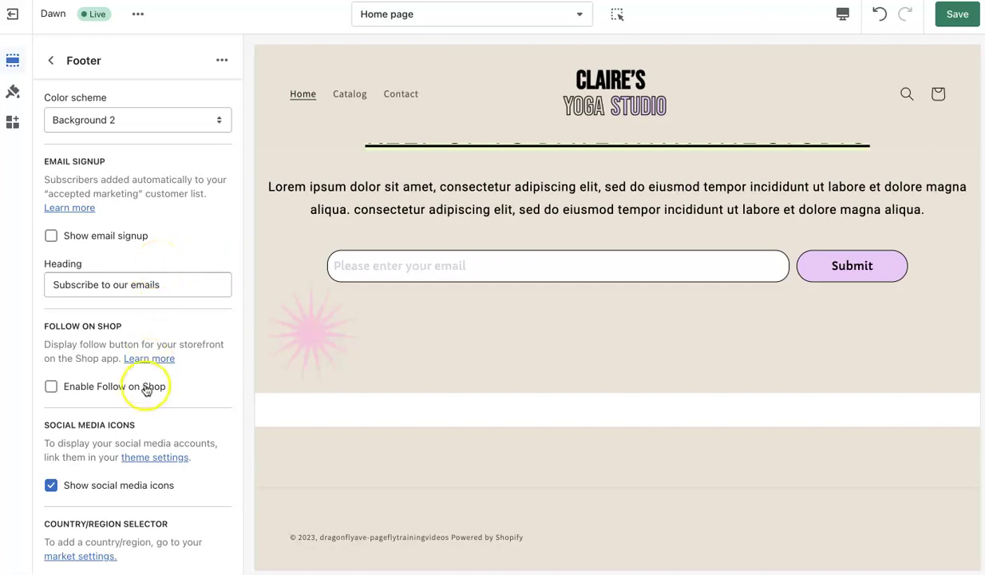
scroll(149, 367, down, 3)
click(50, 332)
scroll(72, 351, down, 1)
click(50, 402)
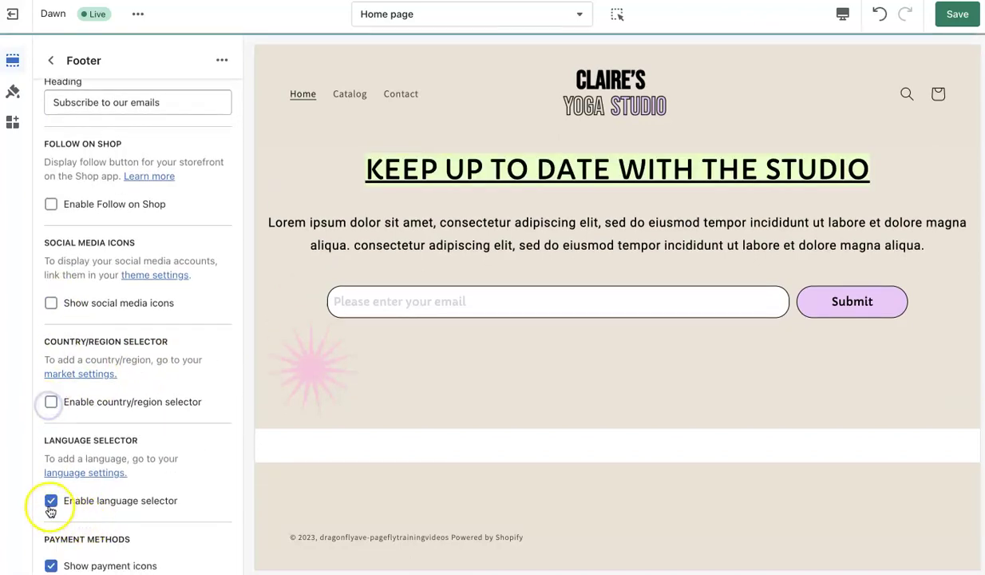
click(50, 501)
scroll(60, 515, down, 2)
click(52, 425)
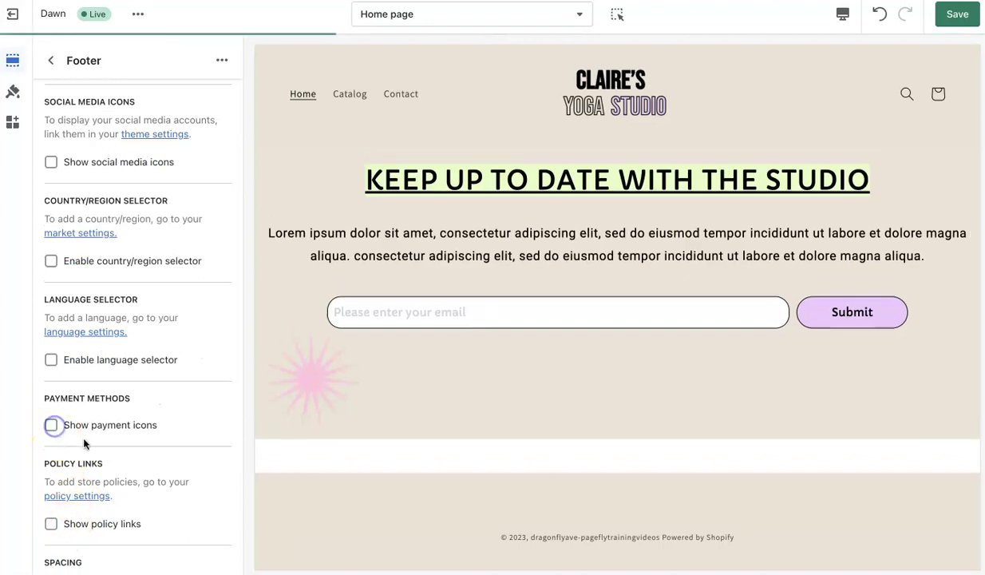
Step: Turn on the footer's policy links and set its top margin to 0 px
scroll(80, 415, down, 3)
click(50, 317)
drag(116, 396, 36, 392)
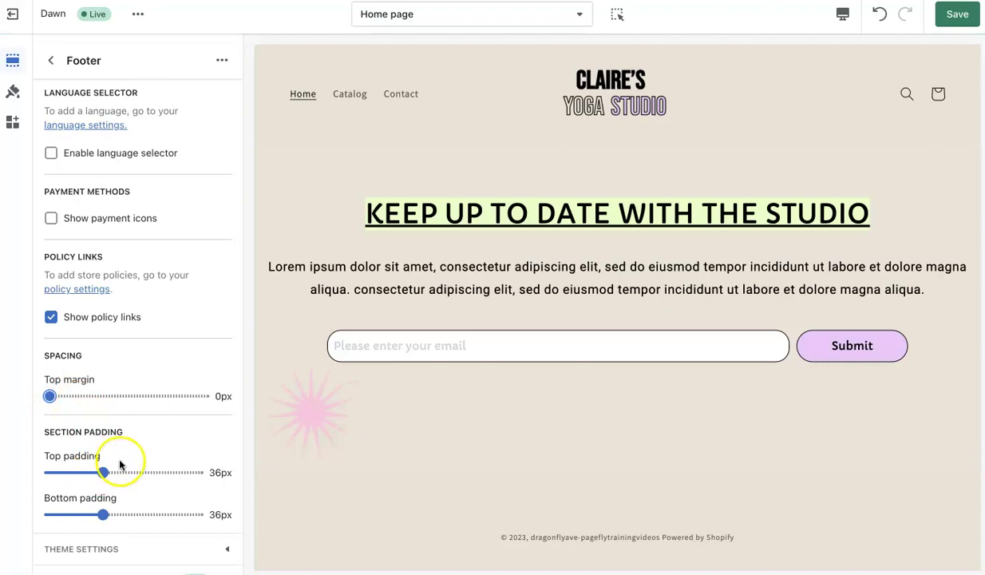
drag(70, 391, 48, 395)
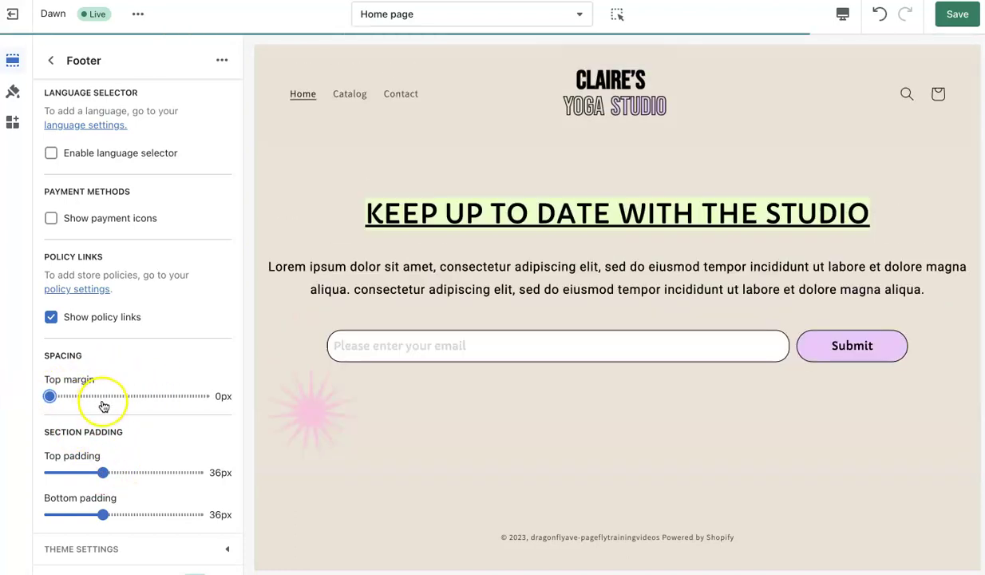
Step: Try the footer's email signup and Follow on Shop options, leaving both turned off
scroll(152, 388, up, 10)
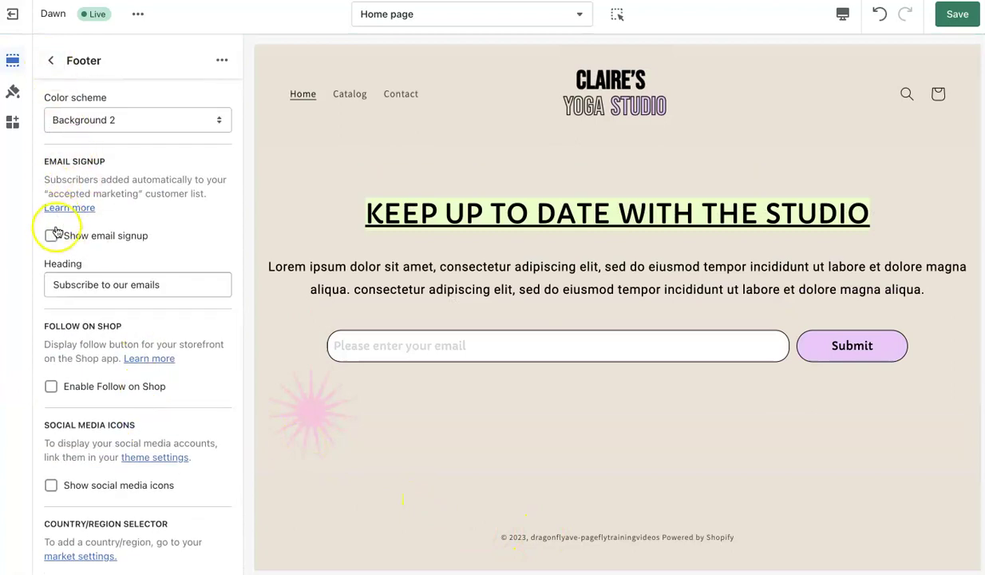
click(53, 237)
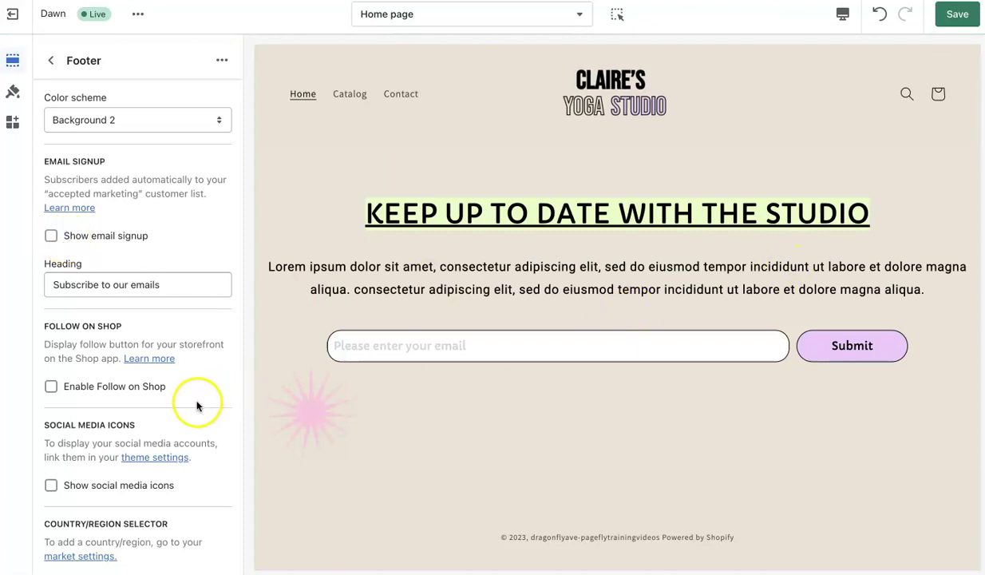
scroll(198, 406, down, 1)
click(89, 284)
click(90, 284)
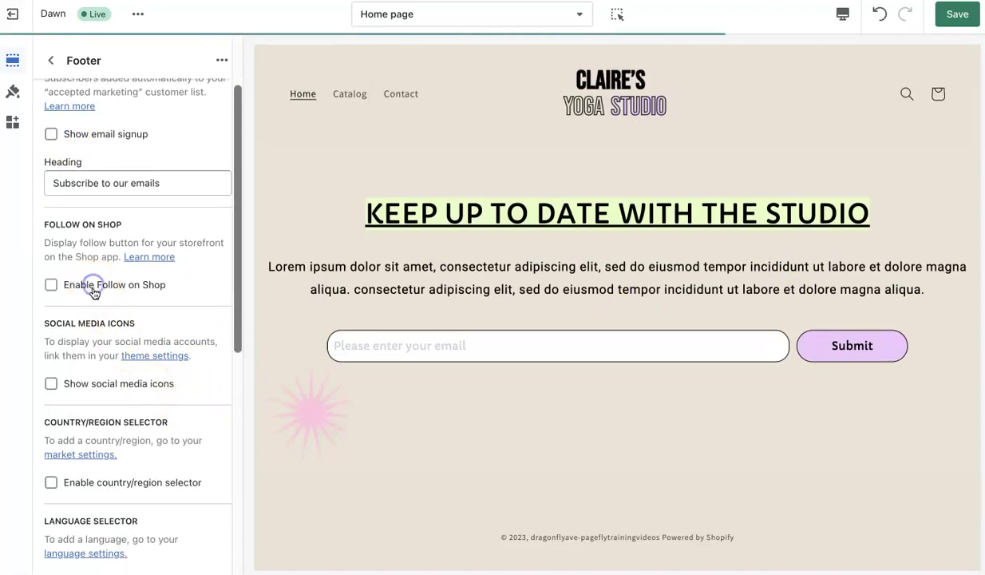
Step: Add a Menu block to the Footer section
click(50, 59)
click(103, 492)
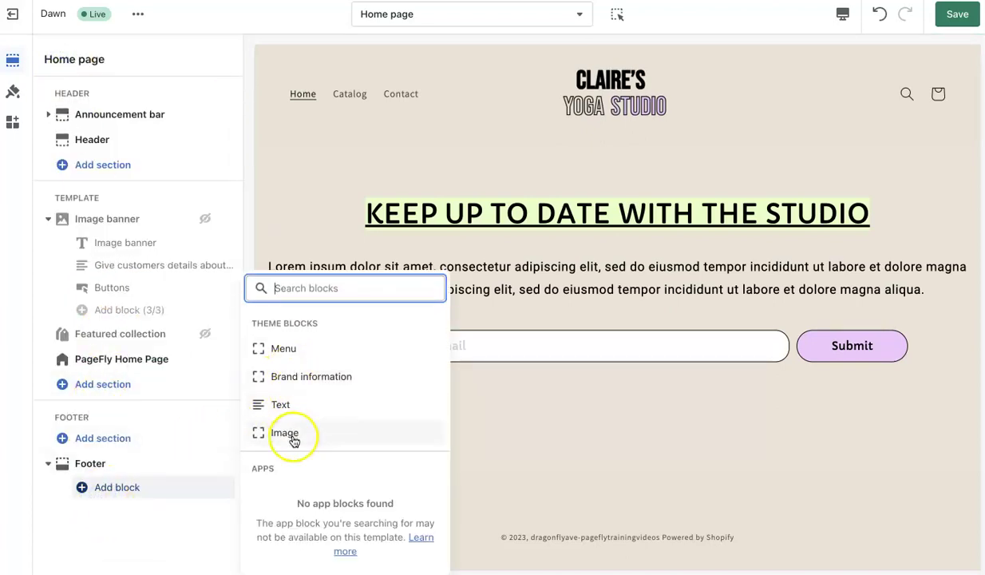
click(302, 357)
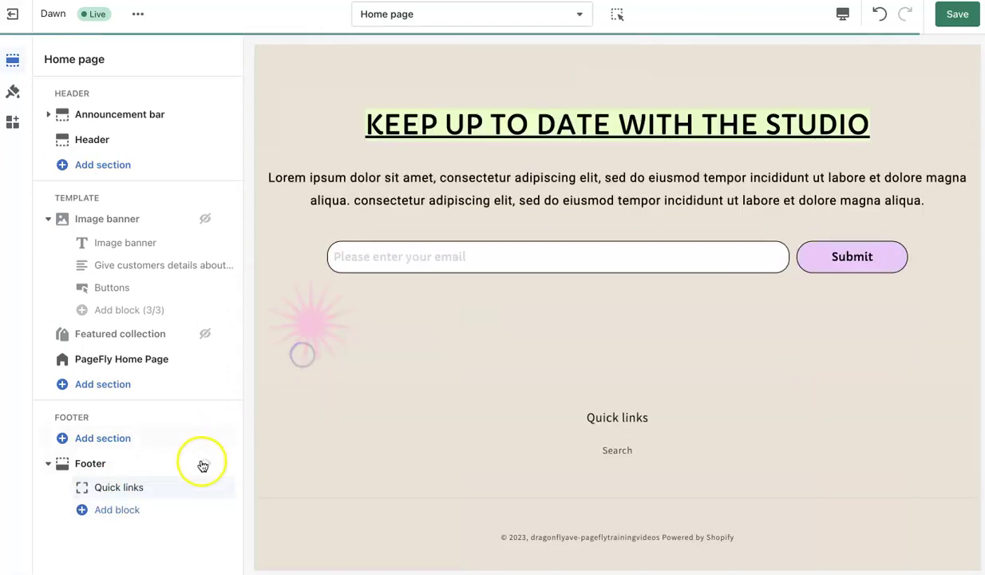
Step: Add a Text block to the Footer section and move it above the Quick links block
click(153, 509)
click(281, 404)
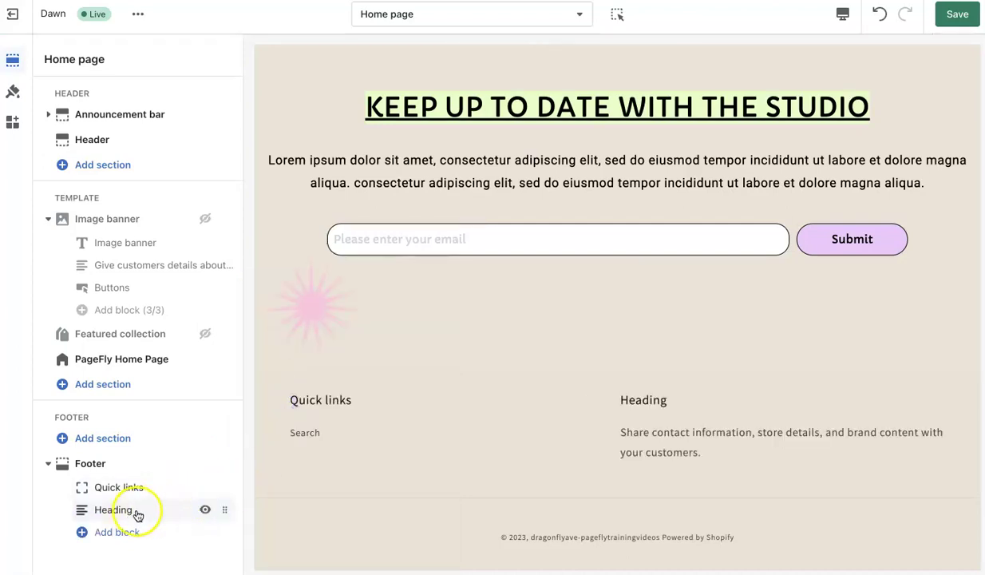
drag(222, 510, 226, 487)
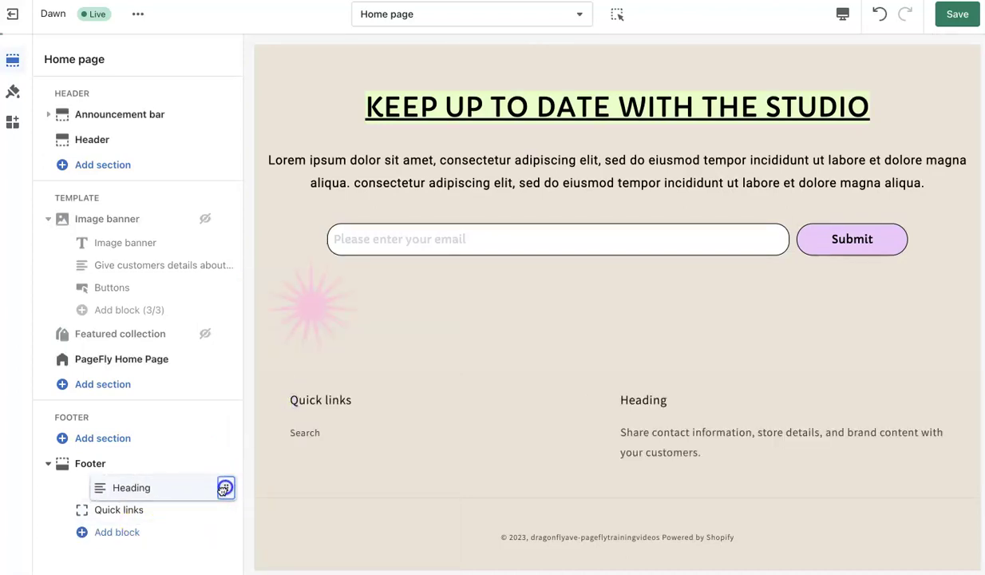
Step: Add two more Menu blocks to the Footer section below the existing Quick links block
click(117, 532)
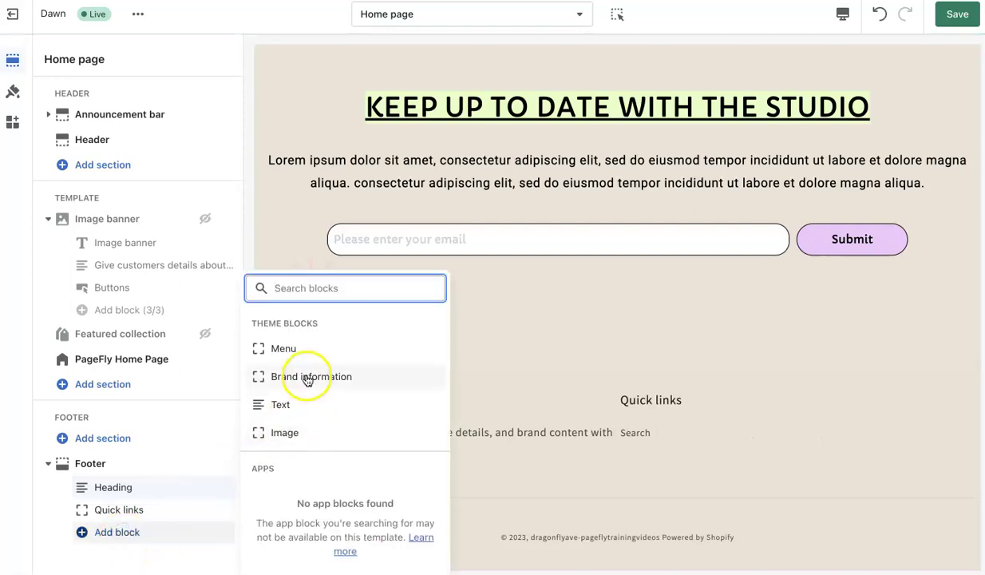
click(291, 352)
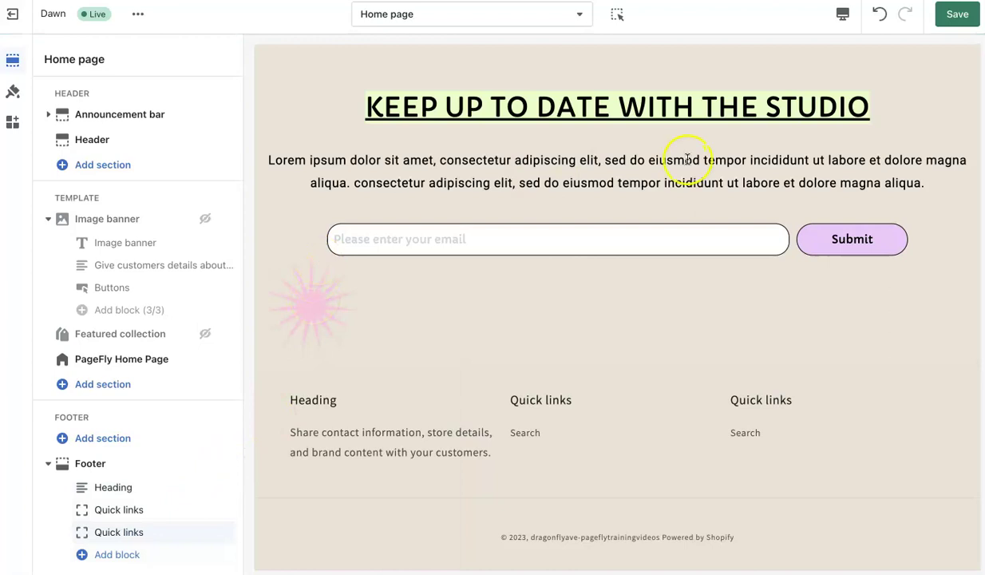
scroll(682, 154, up, 2)
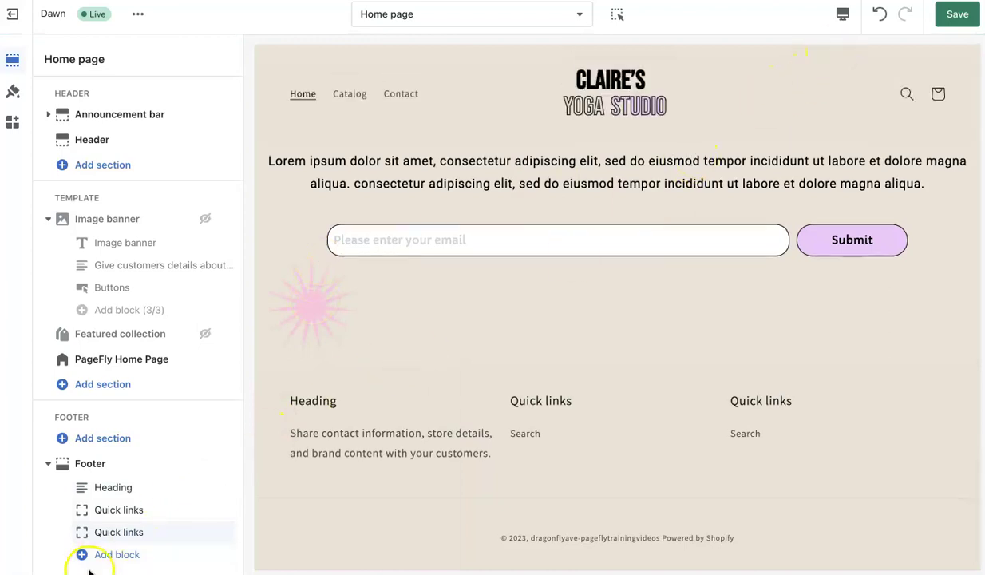
click(112, 554)
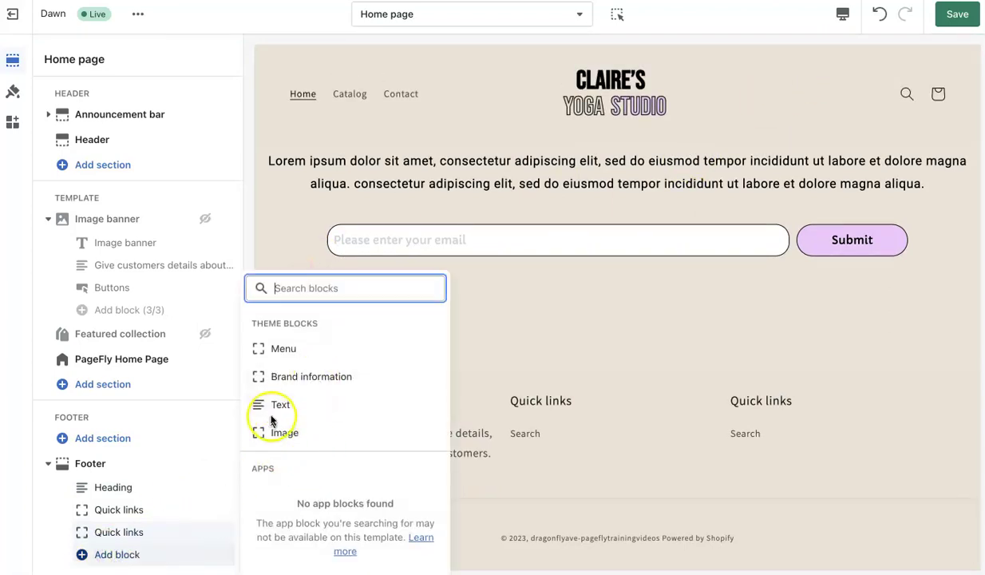
click(289, 353)
scroll(175, 478, down, 1)
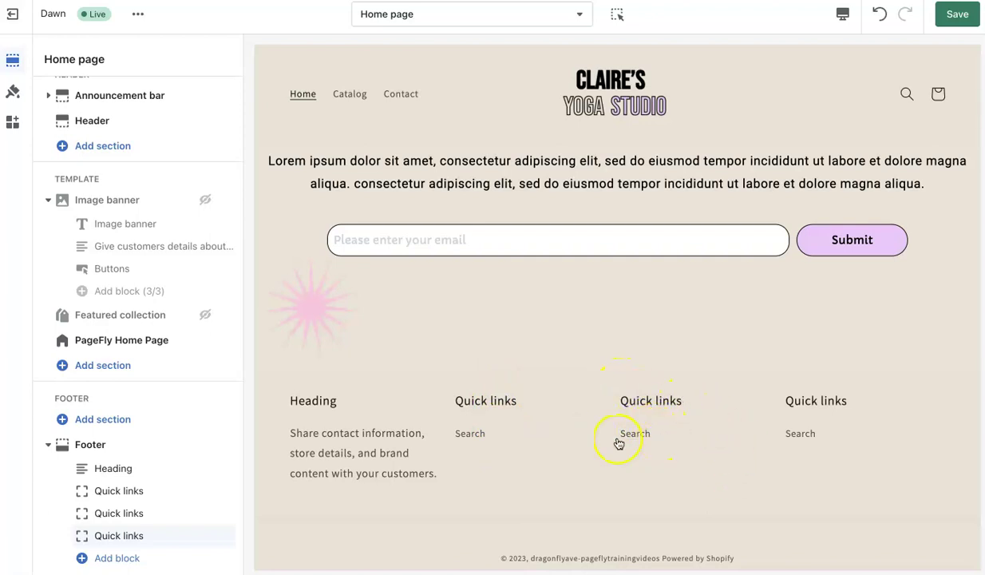
Step: Examine the footer's column layout in the fullscreen preview and return to the desktop preview
click(845, 16)
click(854, 103)
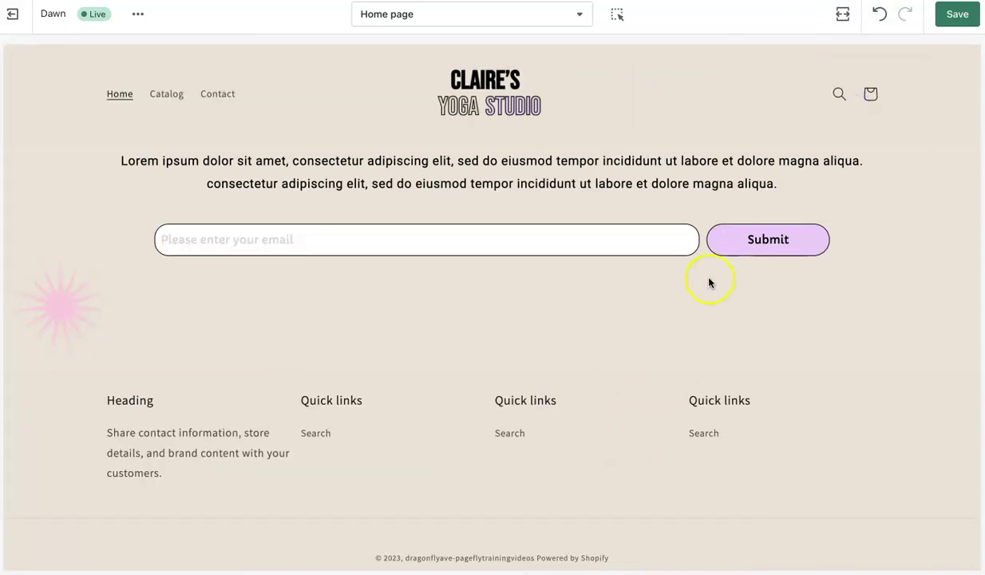
scroll(561, 341, down, 1)
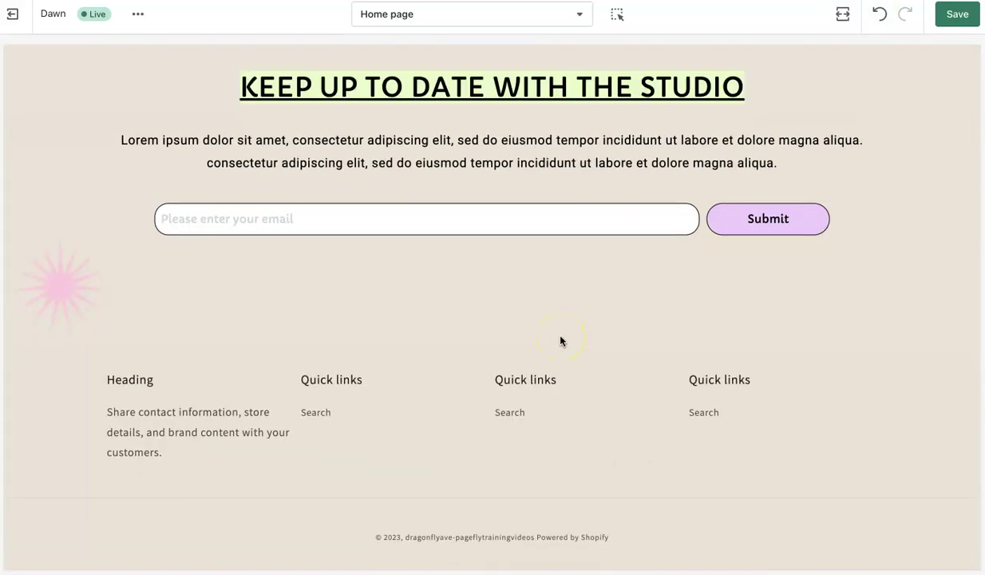
scroll(561, 341, up, 3)
scroll(561, 341, down, 3)
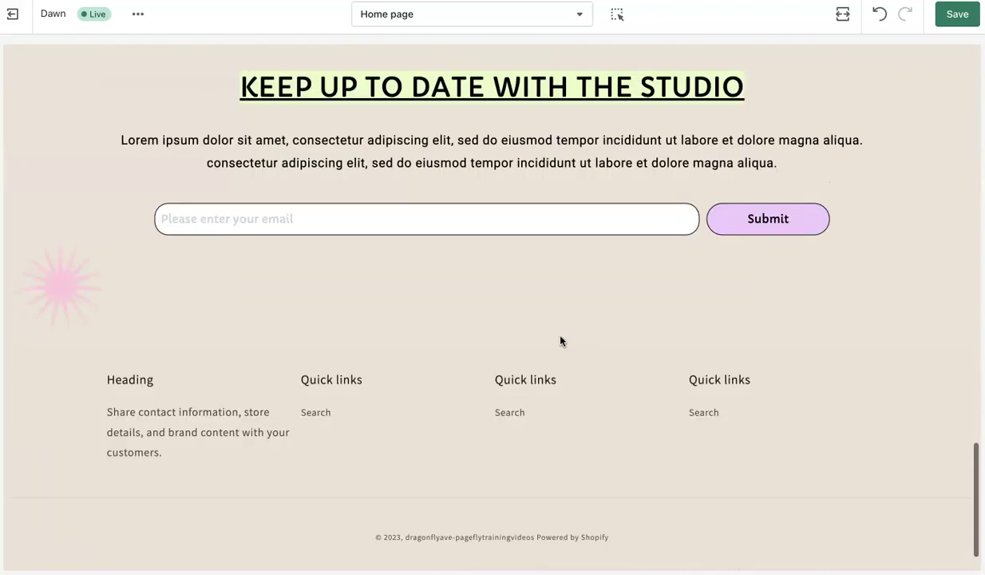
click(848, 20)
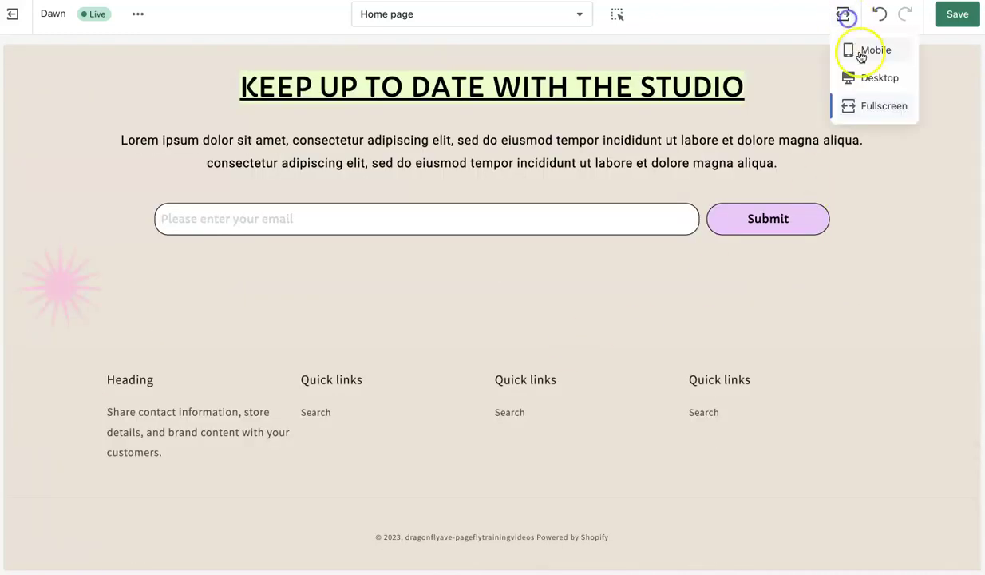
click(871, 77)
scroll(132, 179, up, 1)
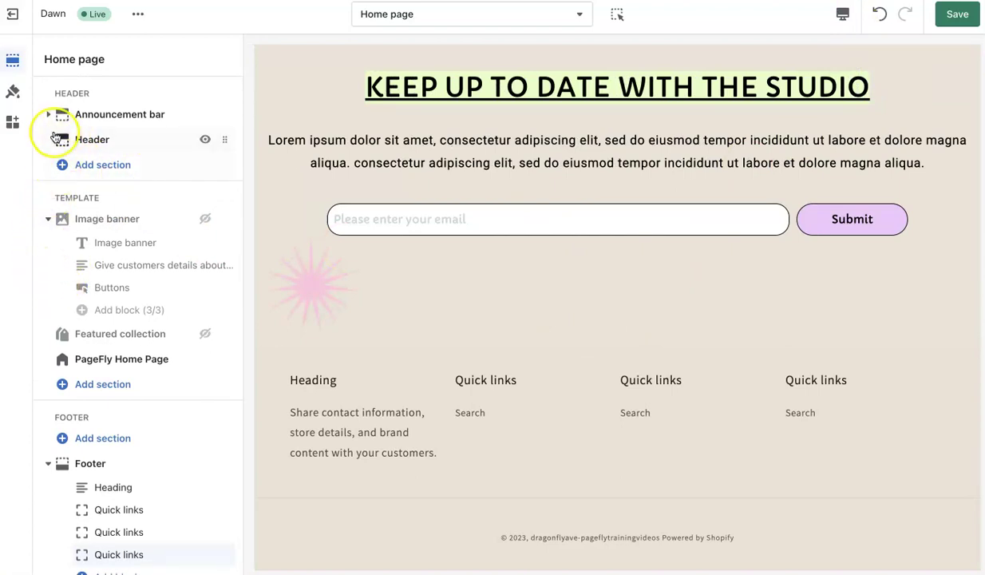
Step: Start a Background 1 gradient in the theme's color settings from the pale pink-to-aqua preset
click(13, 95)
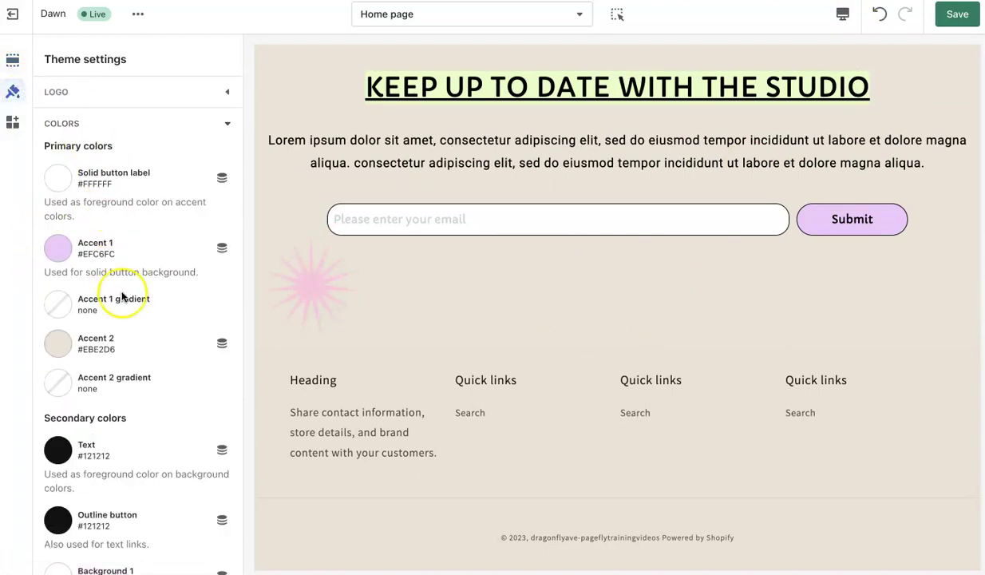
scroll(123, 292, down, 5)
scroll(123, 296, down, 4)
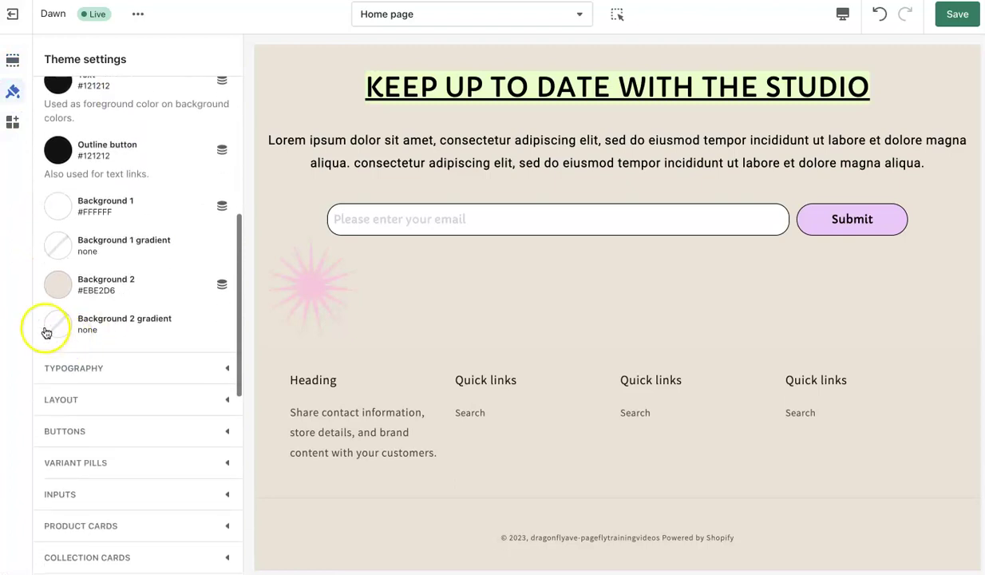
click(58, 247)
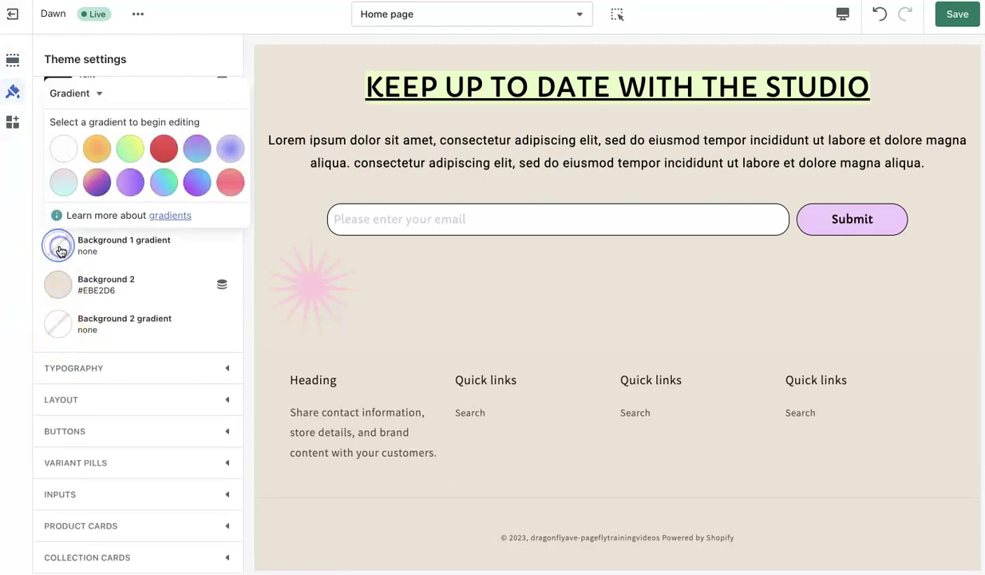
click(67, 185)
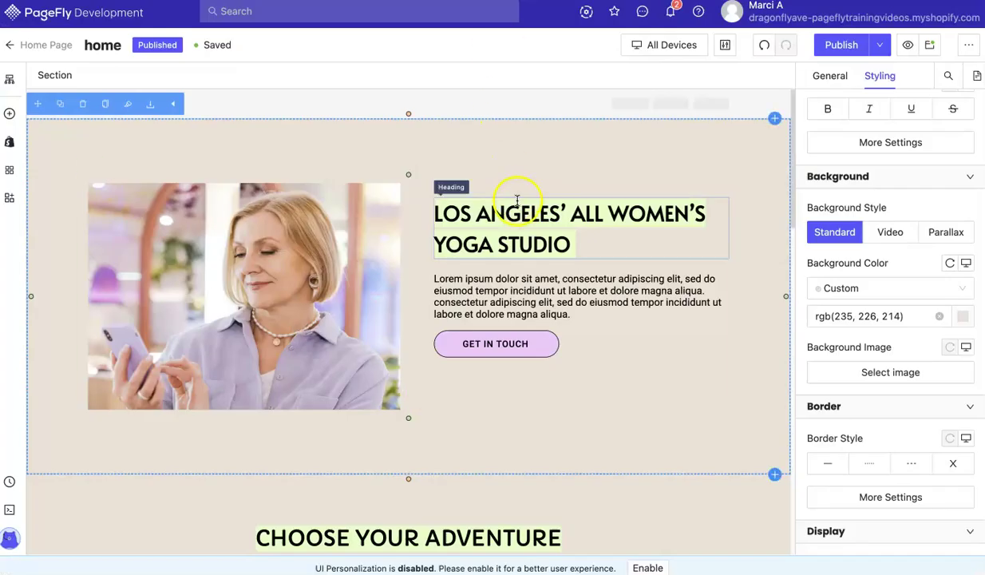
Step: Copy hex code E5FFC3 from the green text banner's background in PageFly and set the Background 1 gradient's first color stop to it
click(517, 200)
scroll(554, 423, down, 5)
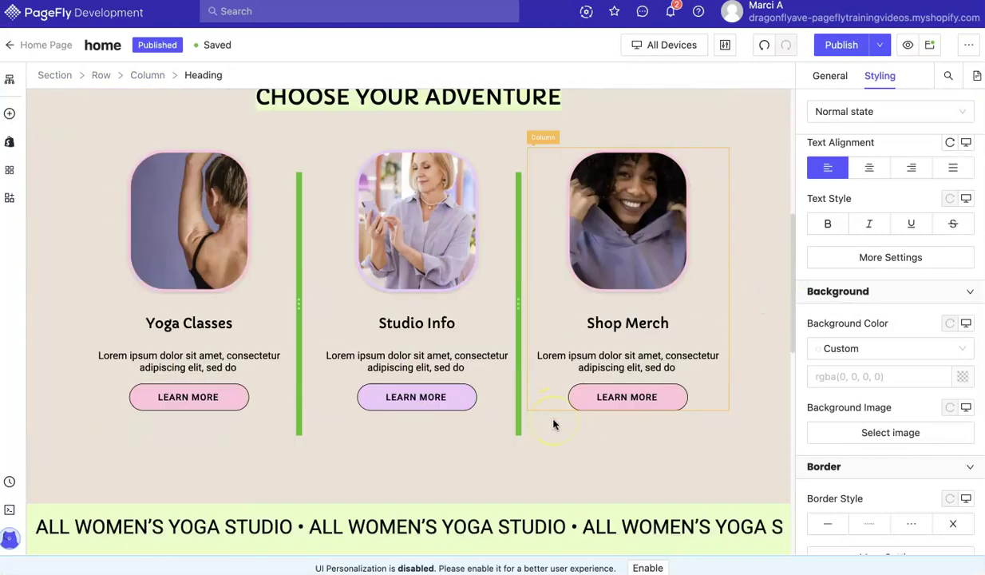
scroll(554, 424, down, 3)
click(554, 411)
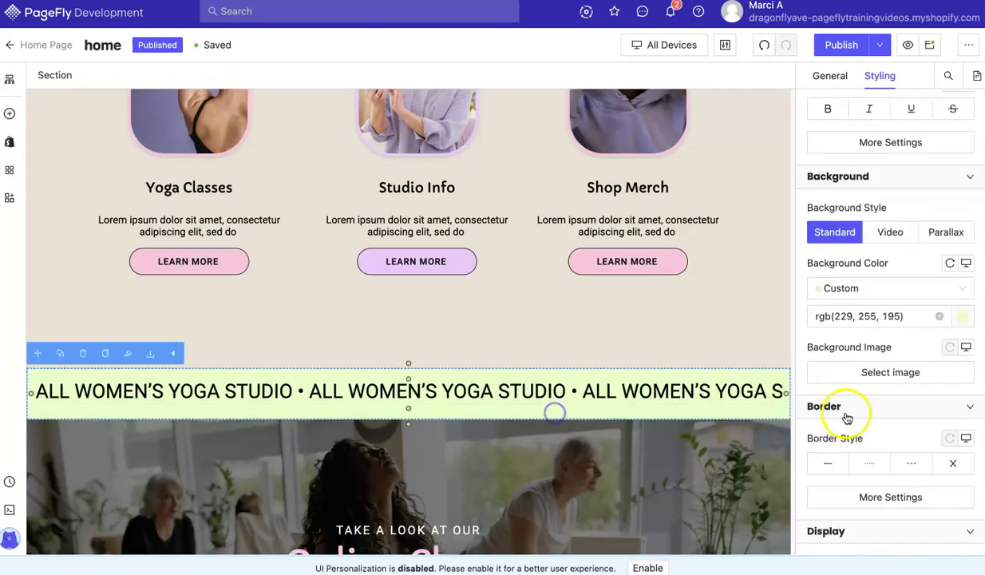
click(860, 315)
click(665, 350)
key(ctrl+c)
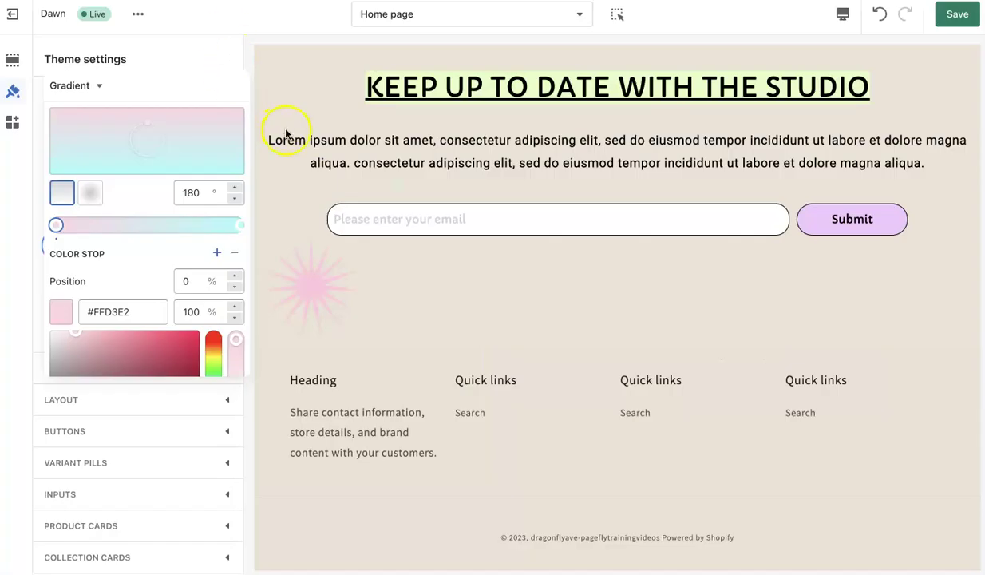
click(105, 311)
key(ctrl+v)
click(147, 277)
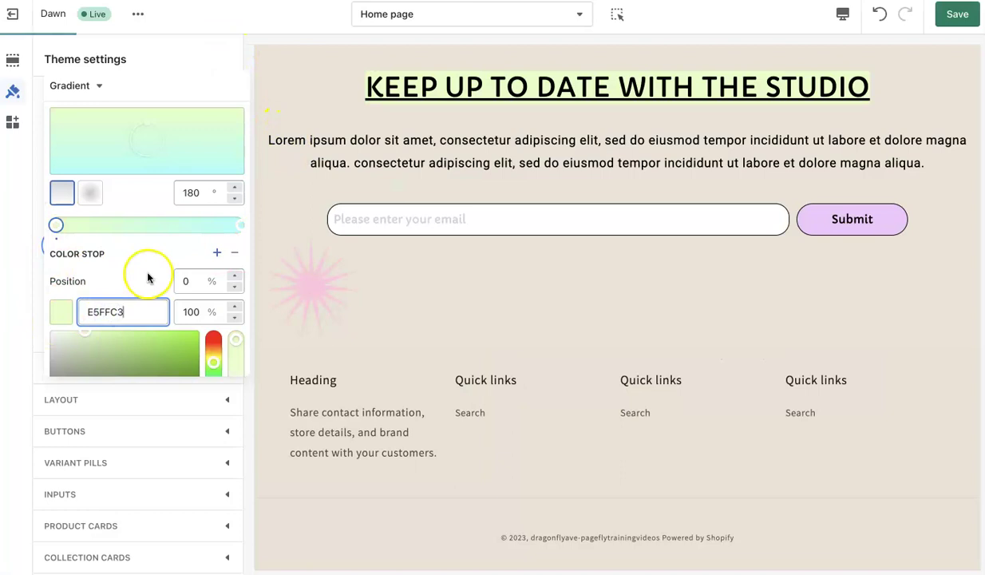
click(58, 227)
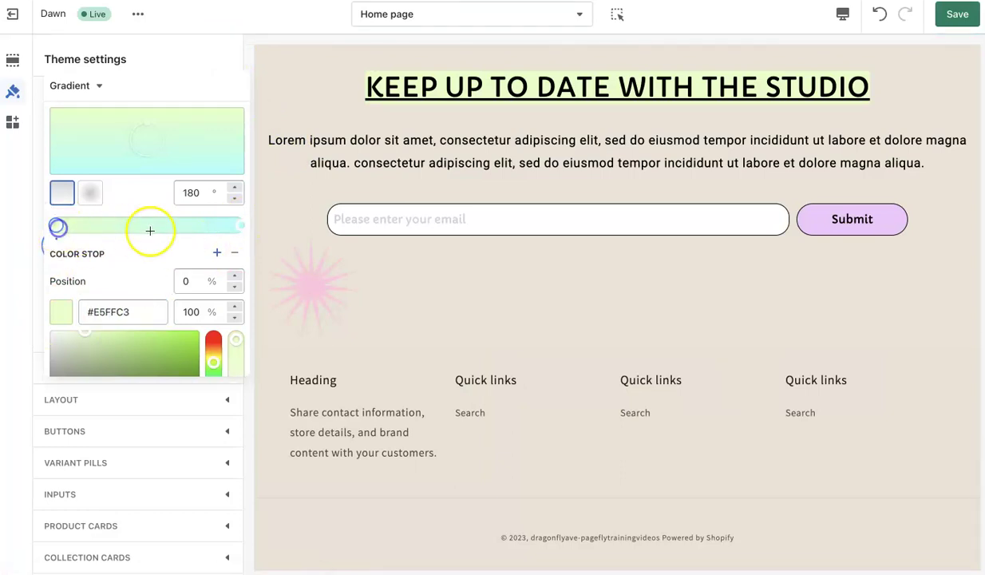
Step: Copy the purple Studio Info button's background color from PageFly and set the gradient's last color stop to #EFC6FC
click(242, 227)
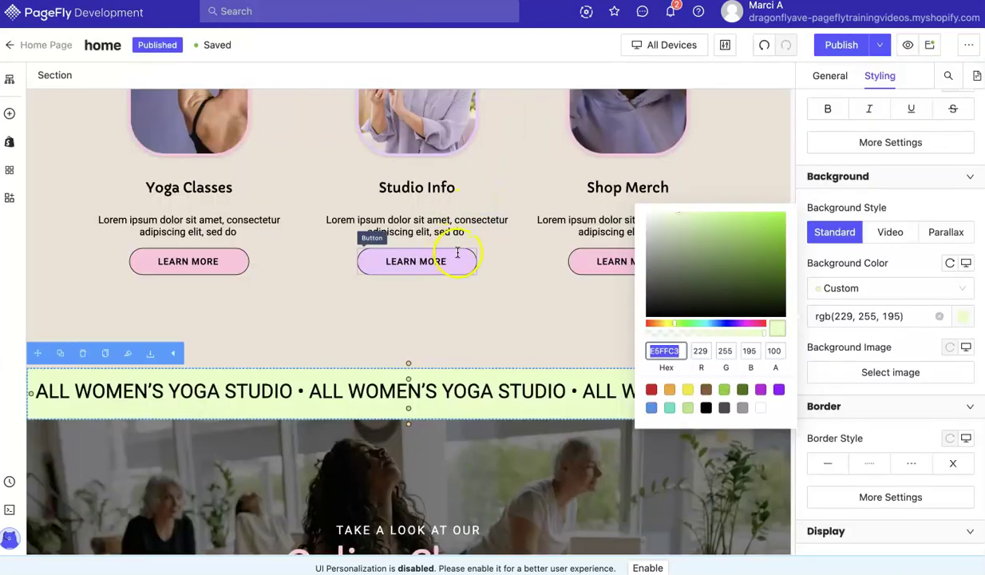
click(458, 252)
click(853, 399)
click(650, 433)
key(ctrl+c)
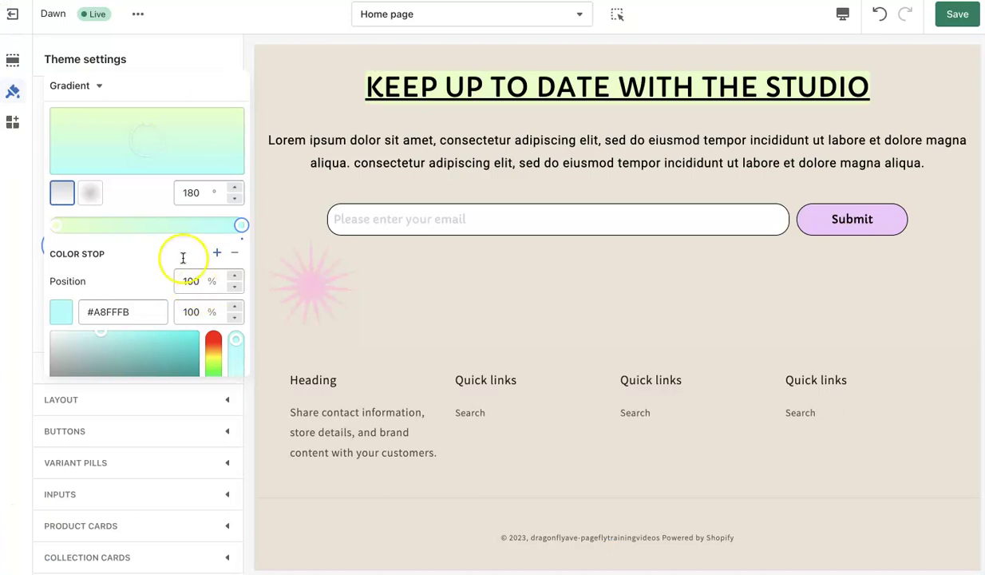
click(119, 317)
key(ctrl+v)
click(141, 268)
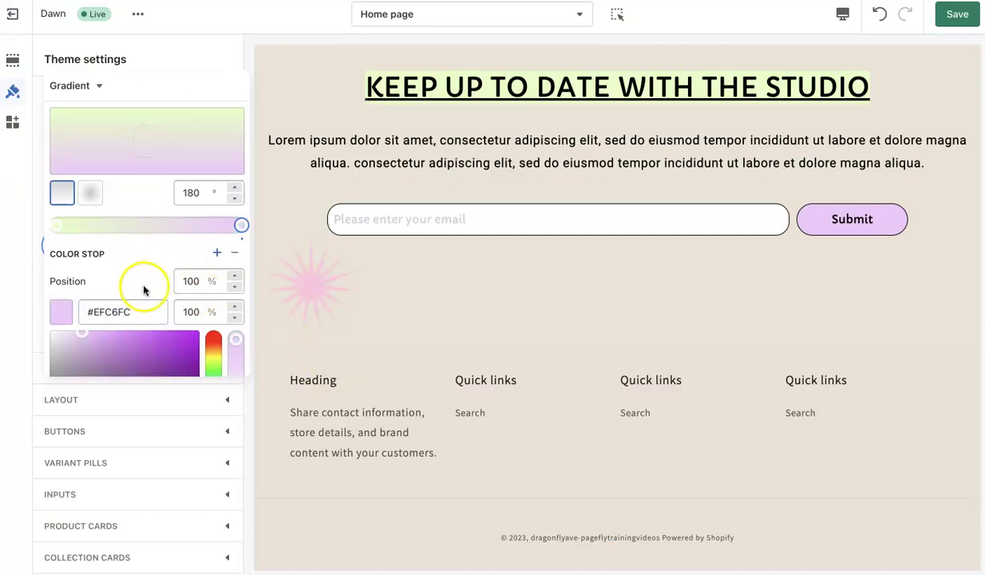
click(30, 75)
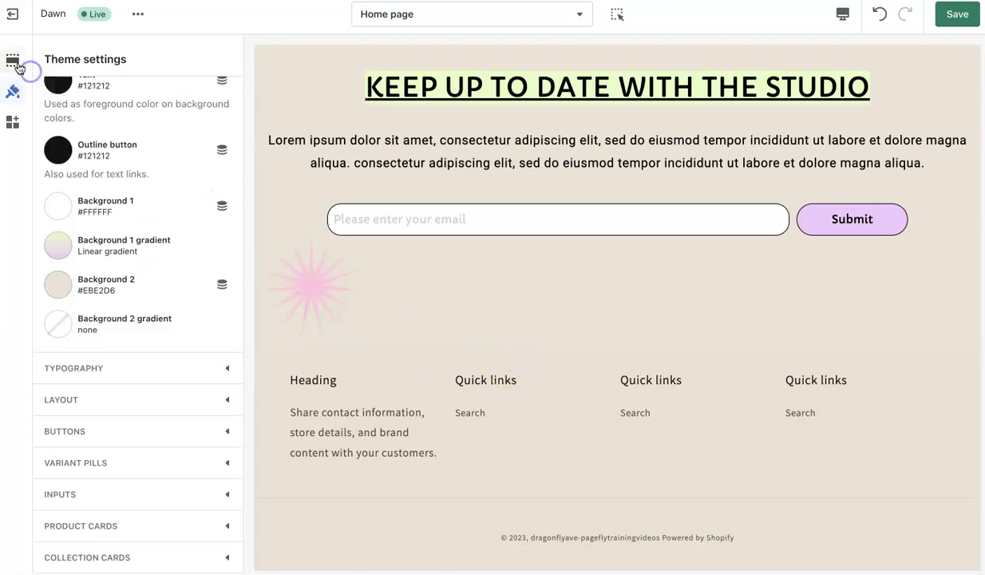
Step: Try the Accent 2 and Accent 1 color schemes on the Footer section and review the theme's color settings
click(13, 61)
click(97, 465)
click(88, 120)
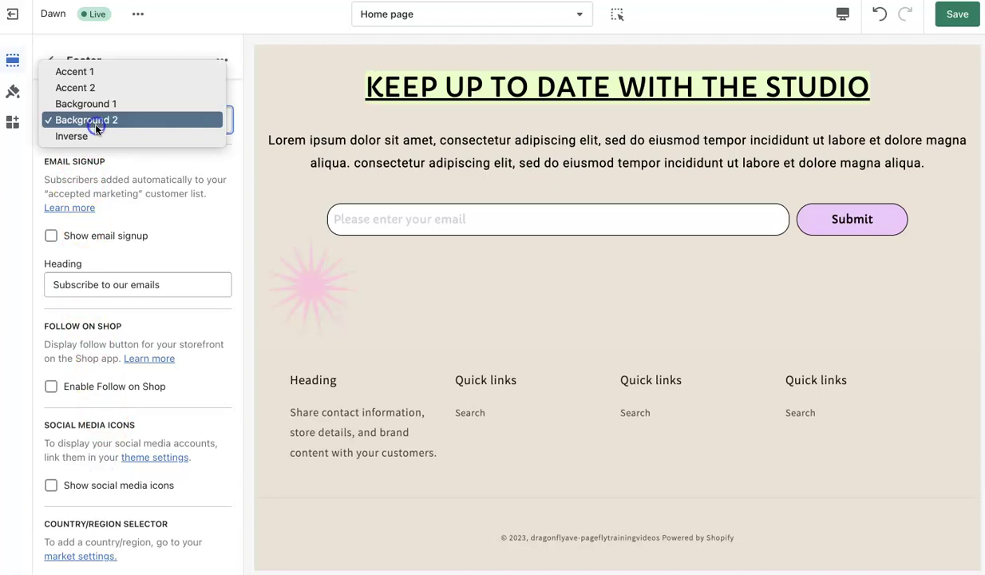
click(101, 92)
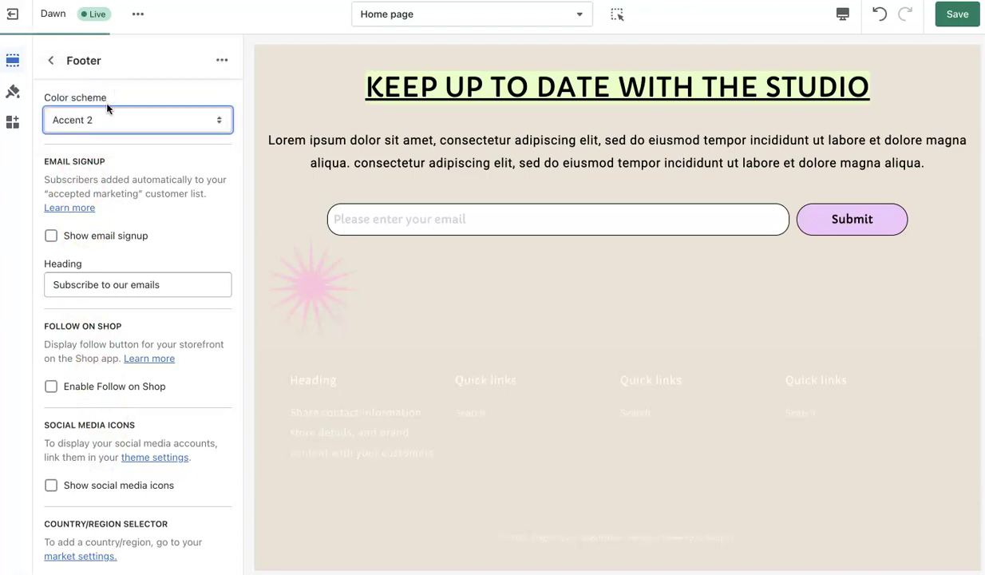
click(108, 112)
click(104, 102)
click(14, 94)
scroll(77, 285, down, 5)
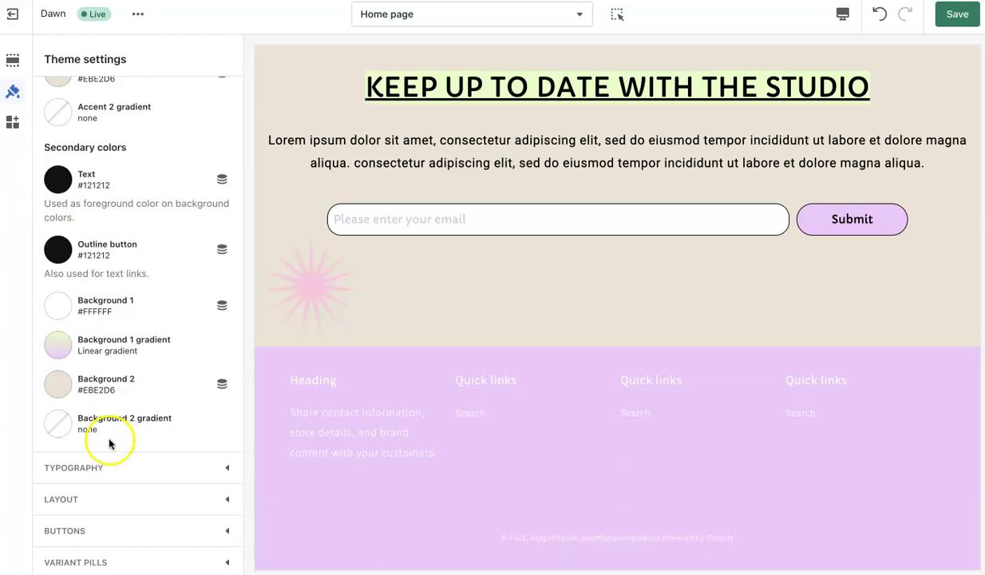
Step: Set the Footer section's color scheme to Background 1
click(12, 60)
click(54, 119)
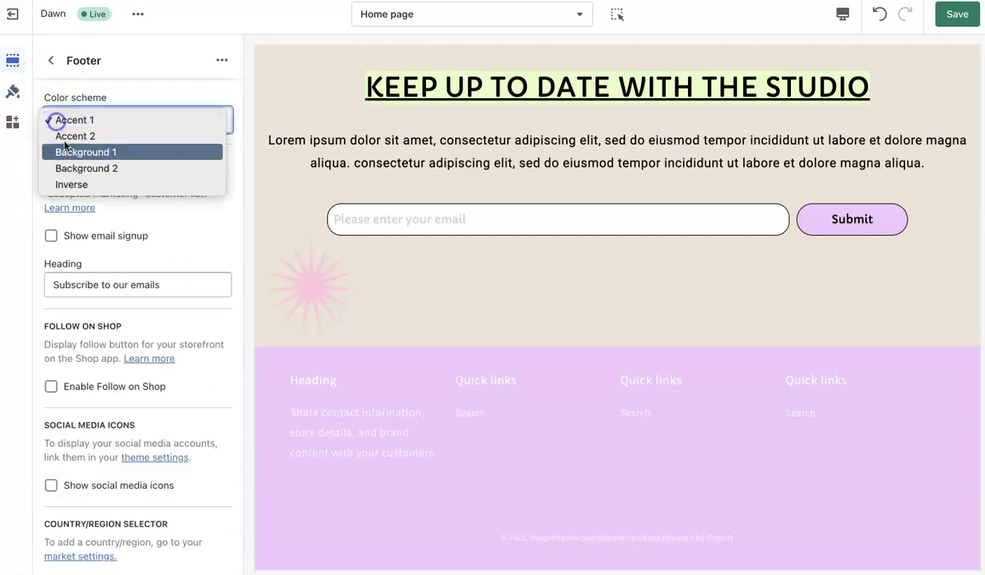
click(65, 152)
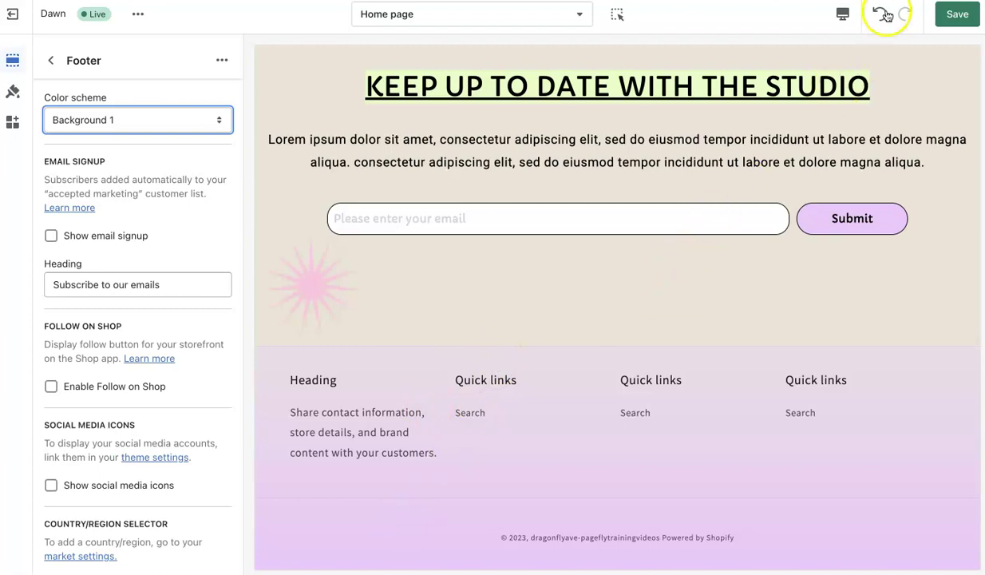
Step: Check the footer's gradient in the fullscreen preview and review the theme's background color settings
click(845, 15)
click(865, 105)
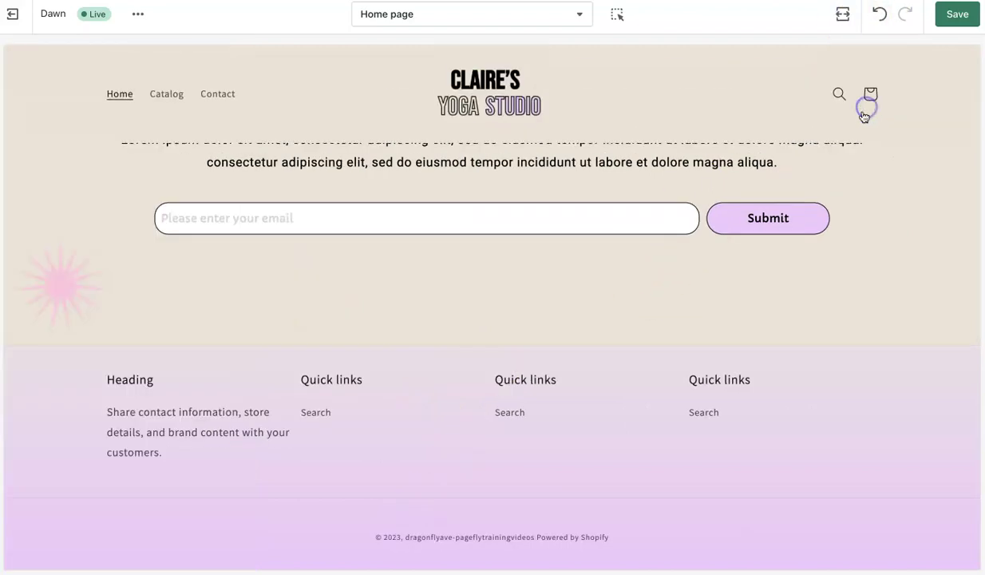
click(843, 13)
click(861, 75)
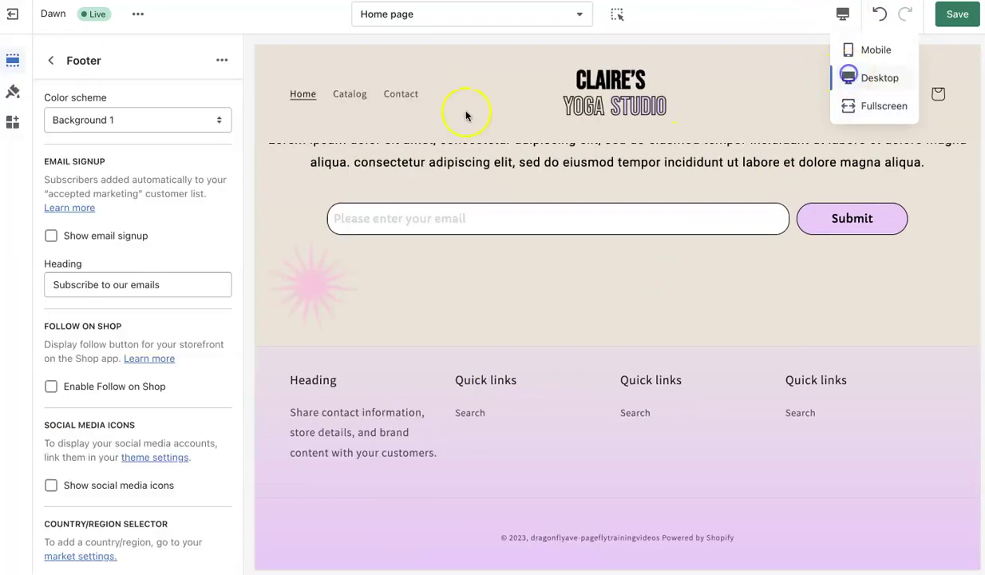
click(12, 91)
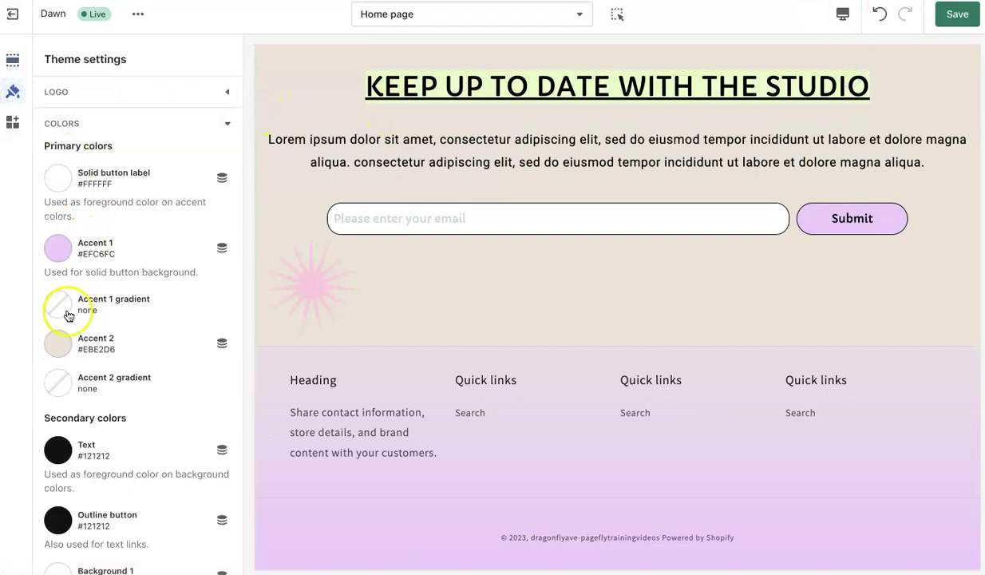
scroll(50, 303, down, 3)
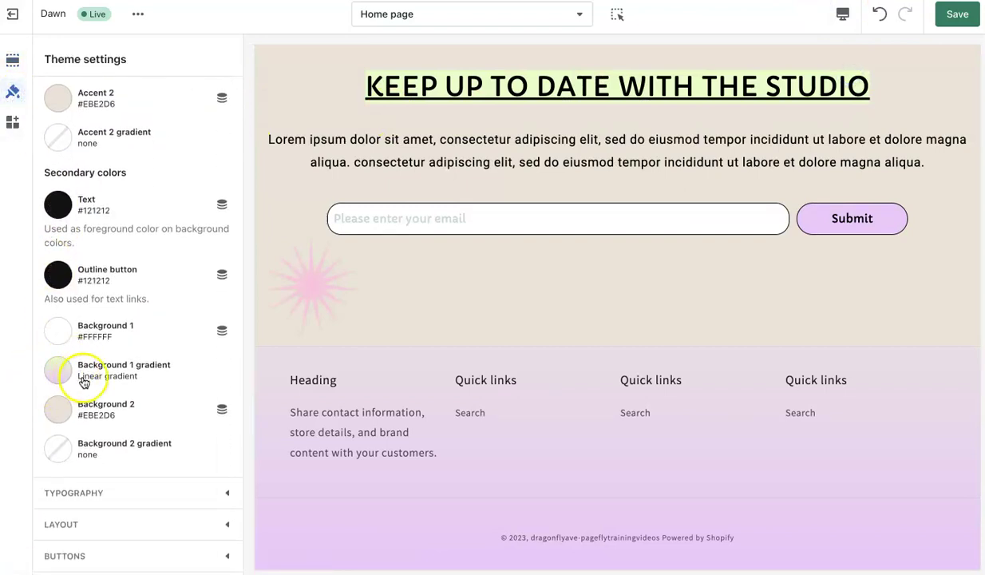
Step: Look over the home page from the footer upward in the fullscreen preview
click(841, 14)
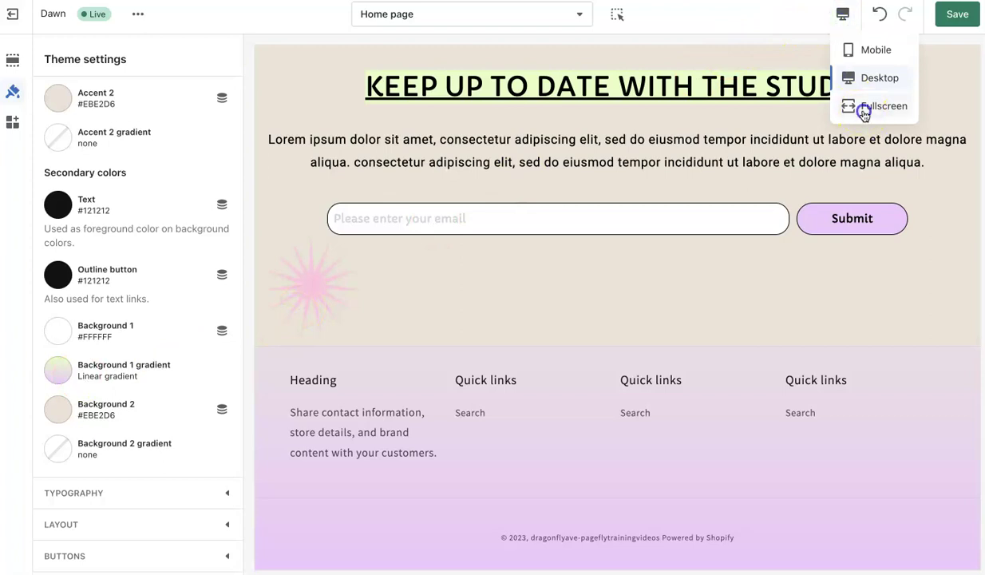
click(862, 107)
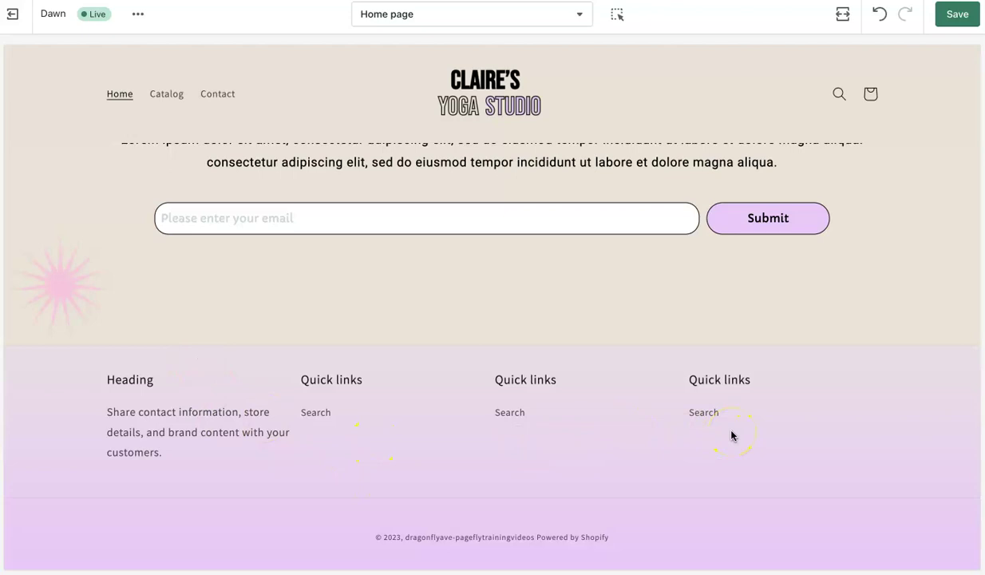
scroll(732, 436, up, 20)
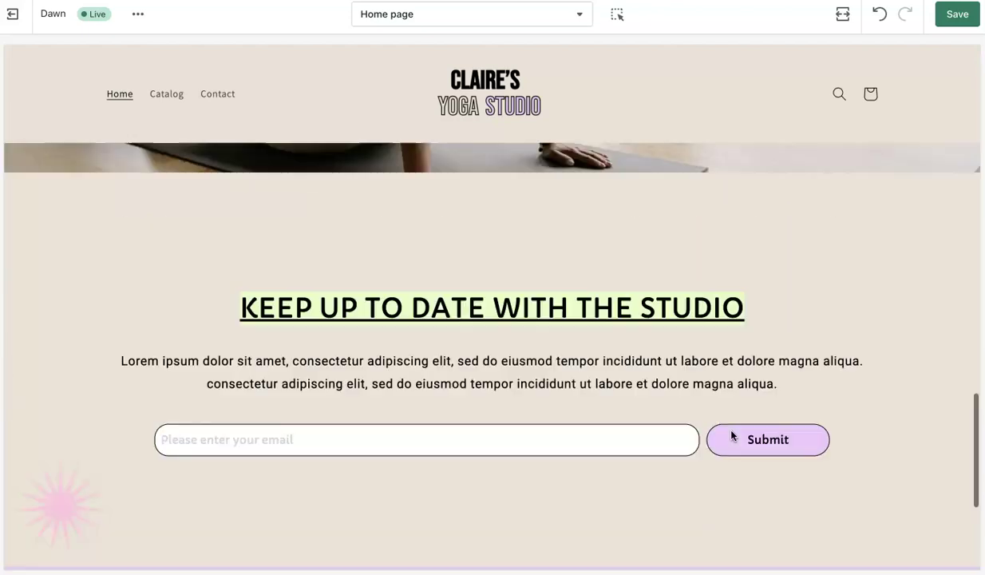